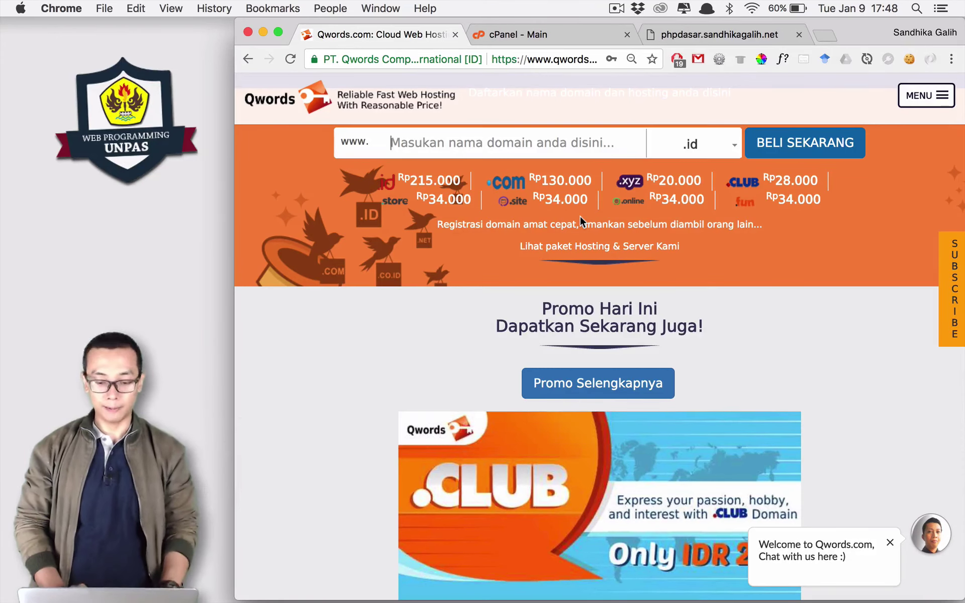
scroll(580, 217, "down", 3)
scroll(579, 221, "down", 5)
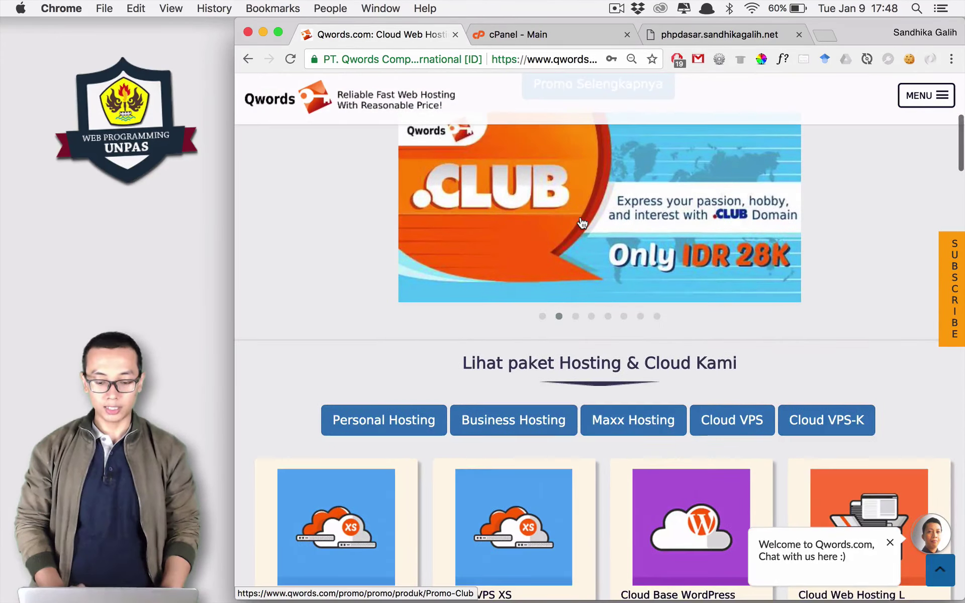
scroll(582, 223, "down", 2)
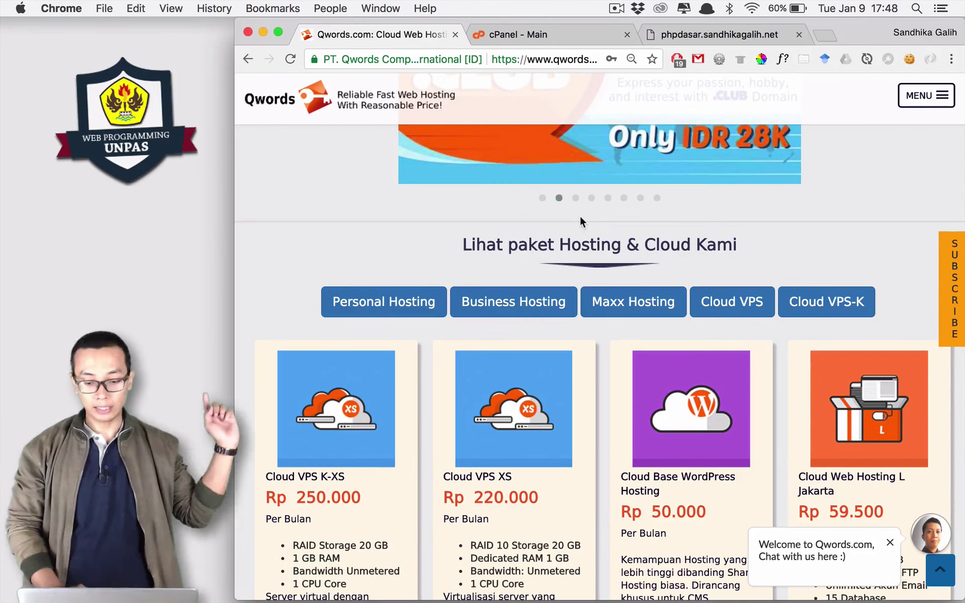
scroll(580, 221, "down", 2)
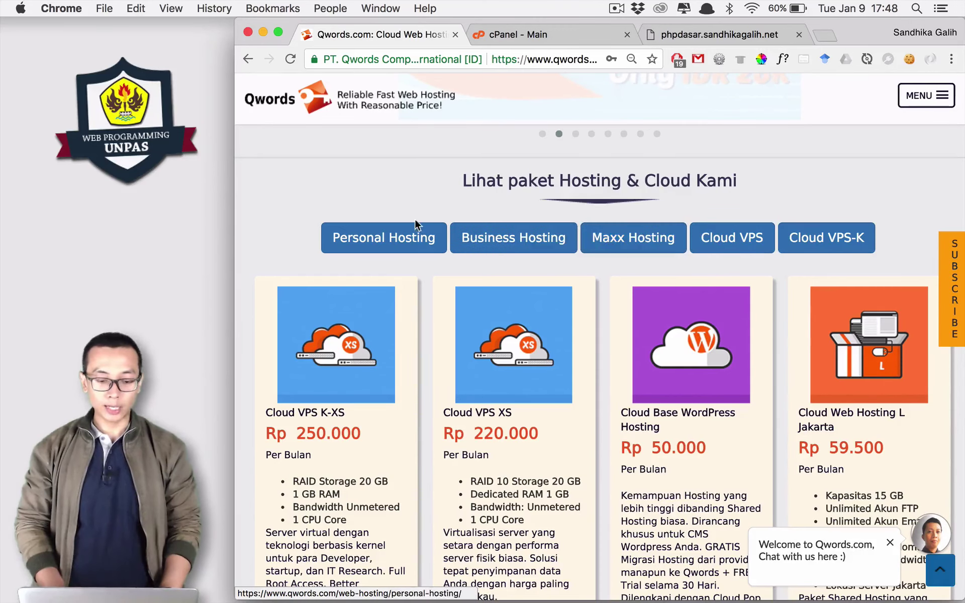
left_click(373, 242)
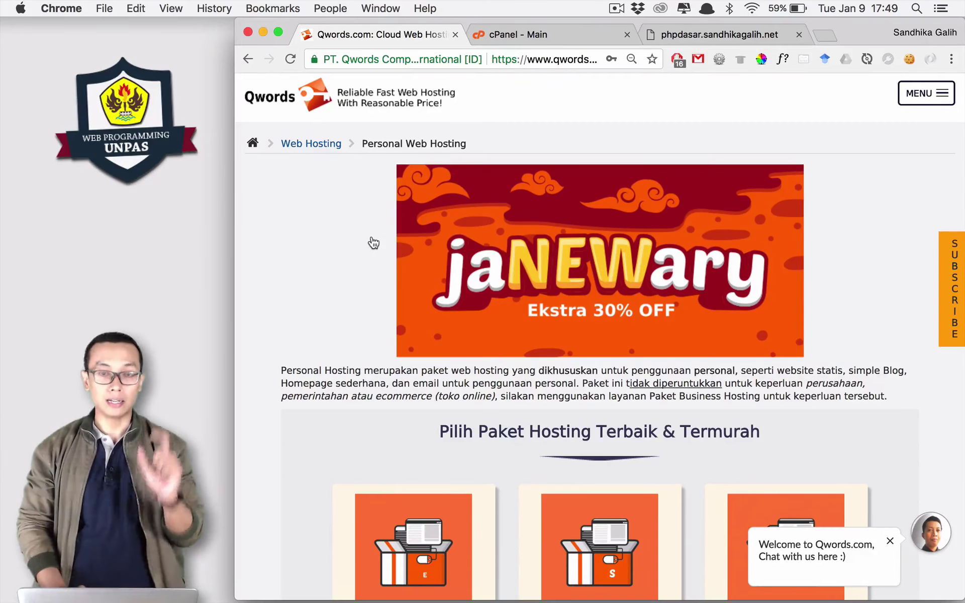
scroll(372, 243, "down", 10)
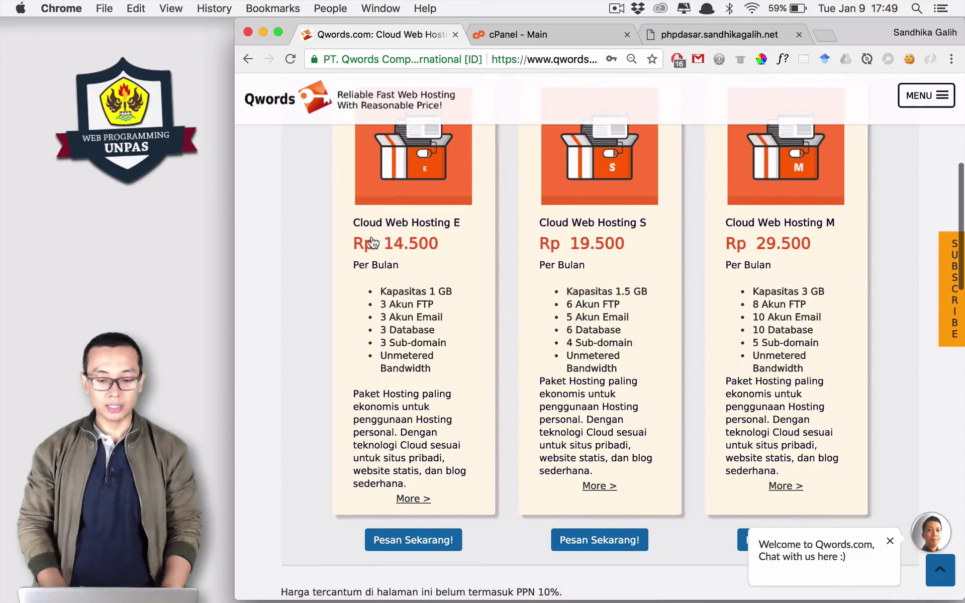
scroll(373, 243, "up", 5)
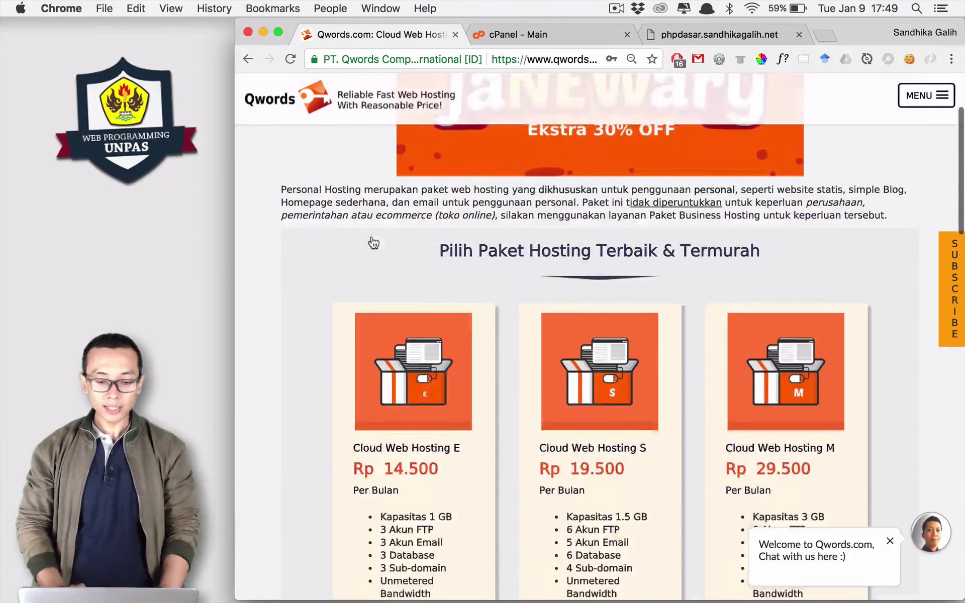
scroll(373, 243, "up", 4)
left_click(247, 59)
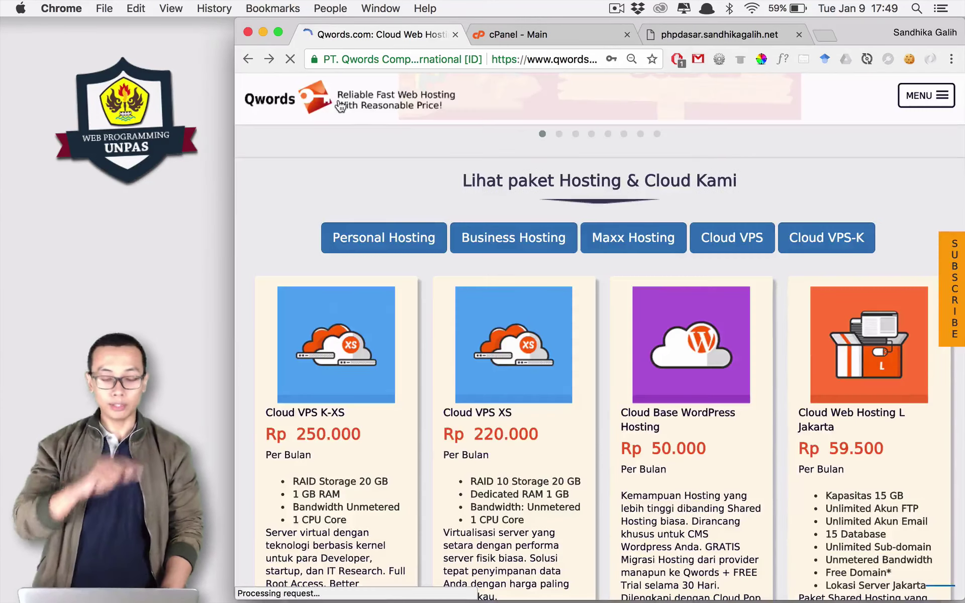
Review which domain extensions Qwords offers in its extension dropdown.
scroll(521, 225, "up", 7)
scroll(521, 224, "up", 5)
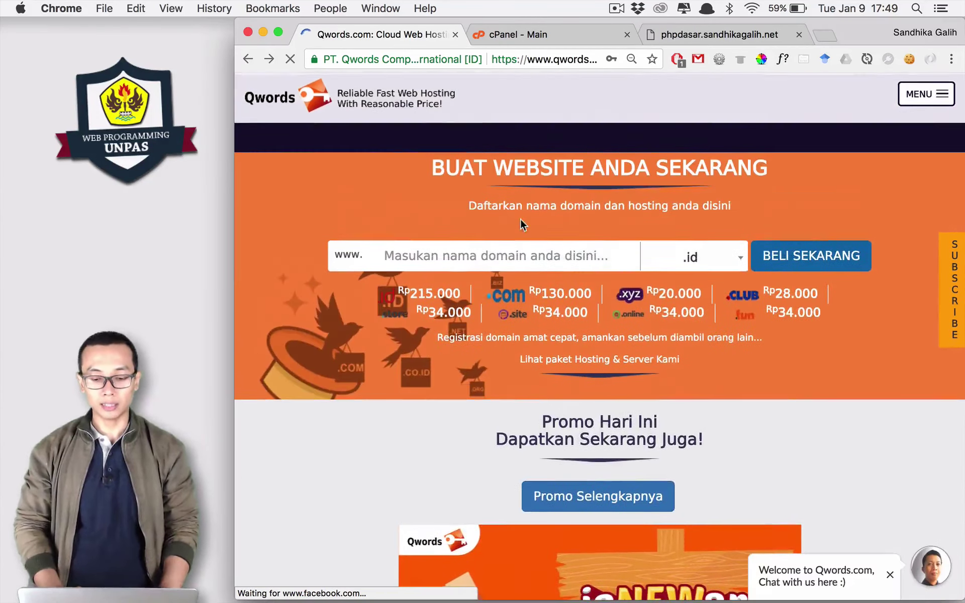
left_click(702, 266)
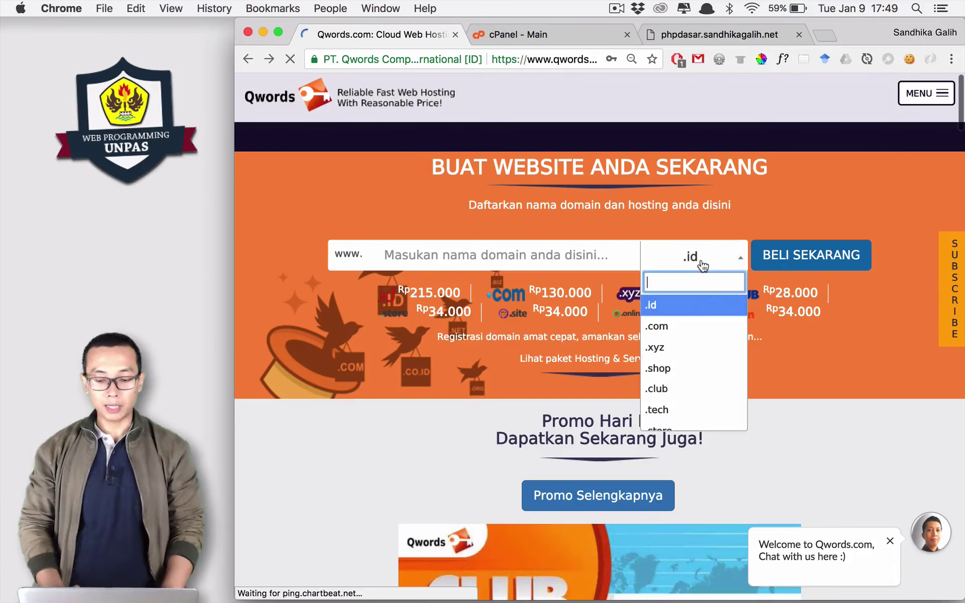
scroll(694, 371, "down", 3)
scroll(694, 371, "down", 3)
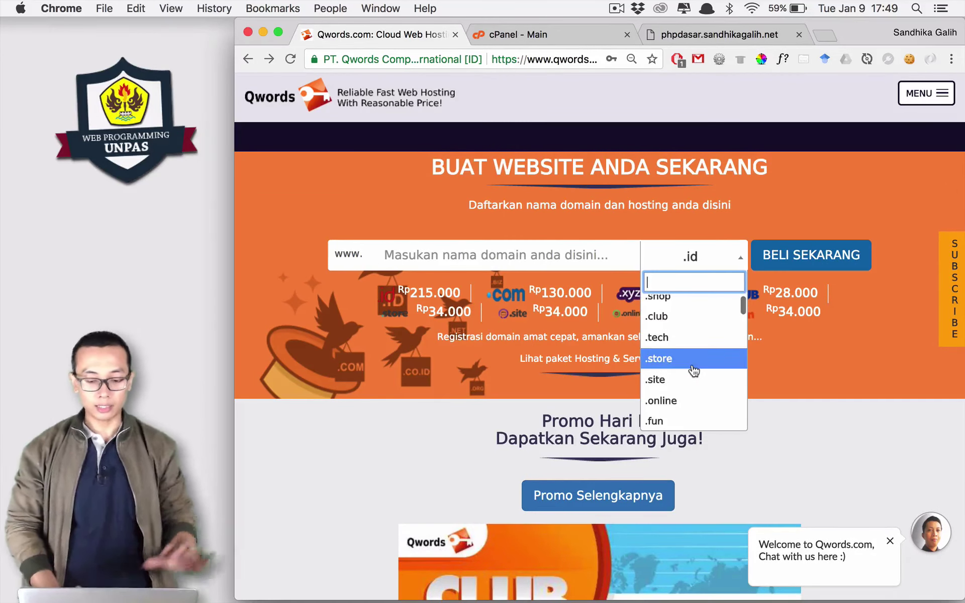
Search for webprogrammingunpas.com and open its registration page, shown available at Rp137.000,00.
left_click(515, 261)
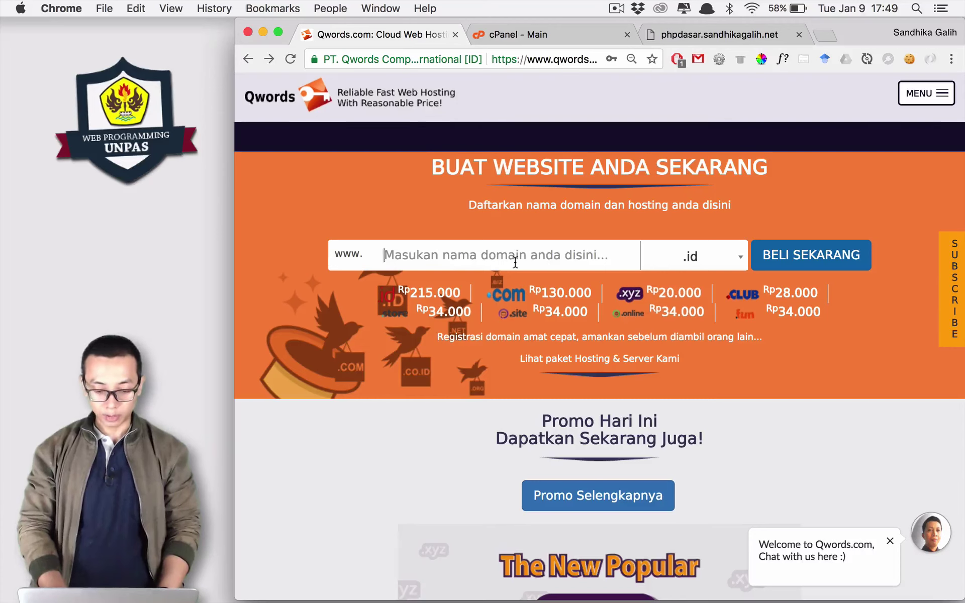
type("web")
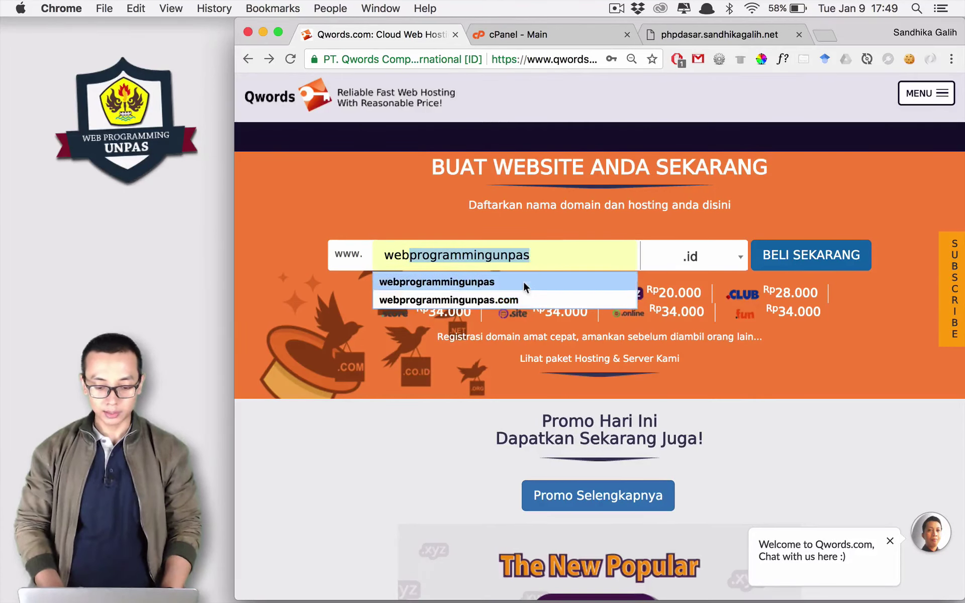
left_click(524, 282)
left_click(716, 263)
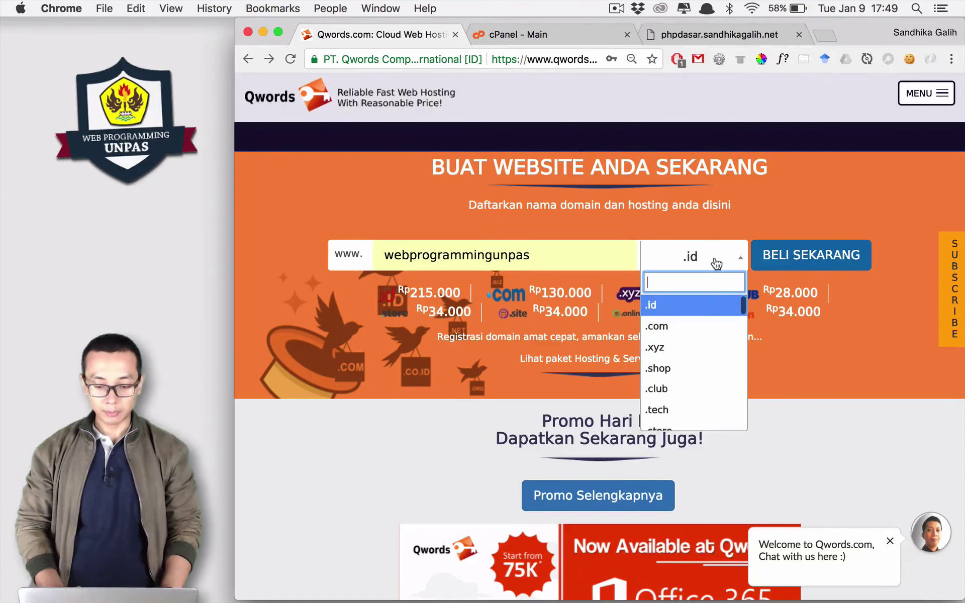
left_click(696, 326)
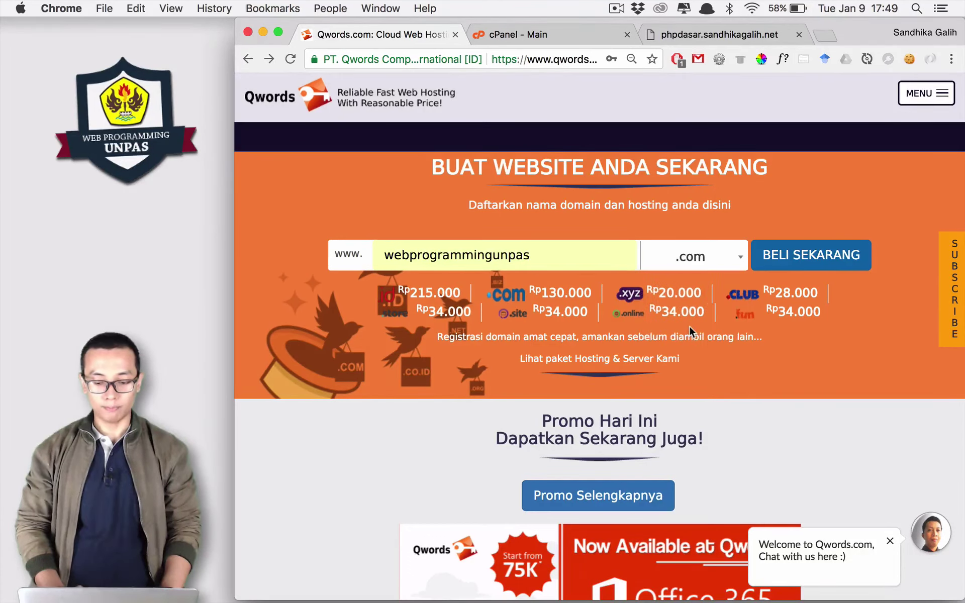
left_click(778, 261)
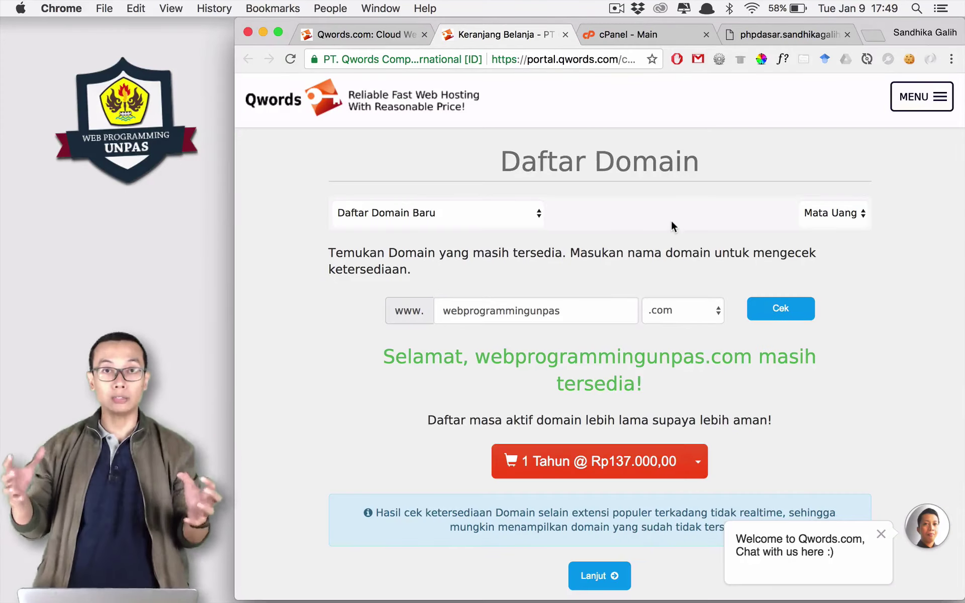
Check whether webprogrammingunpas.net is available.
left_click(709, 312)
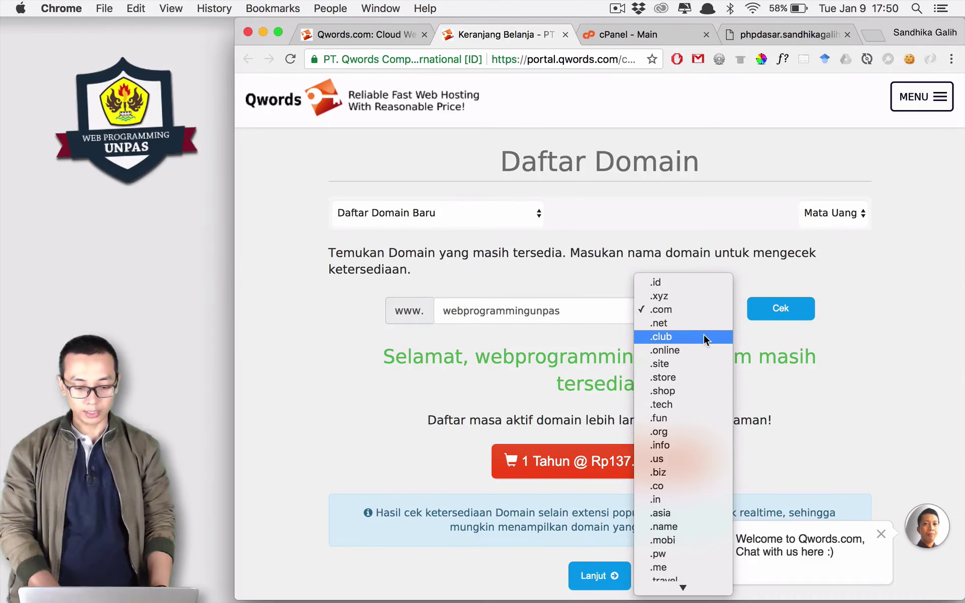
left_click(700, 323)
left_click(768, 313)
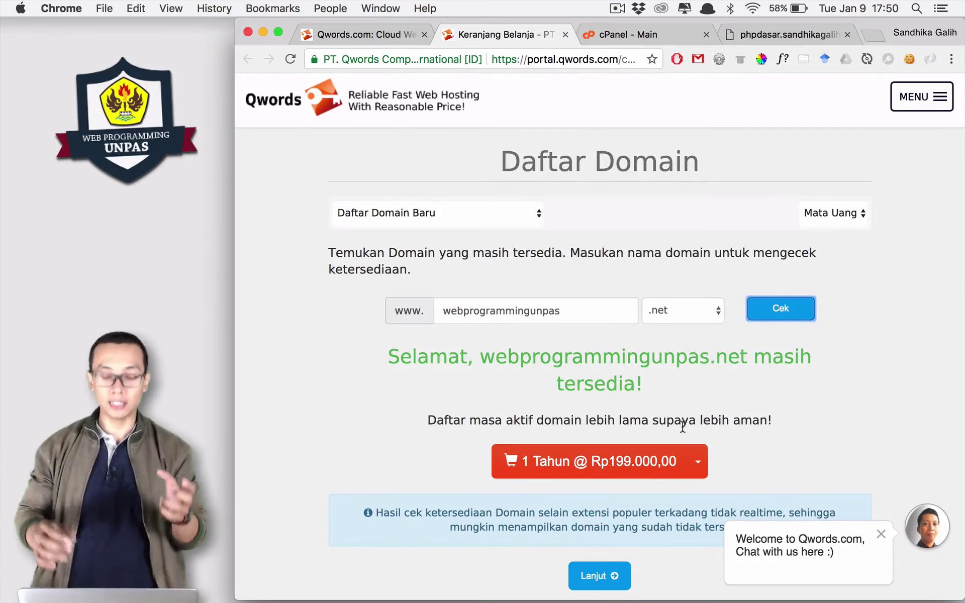
Check webprogrammingunpas.xyz, shown available for 1 year at Rp20.000,00.
left_click(677, 315)
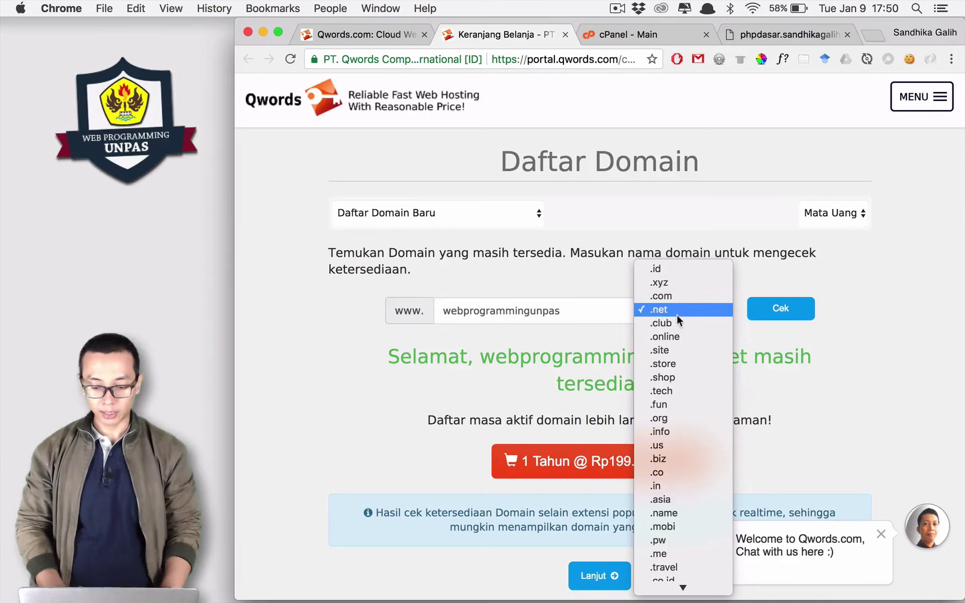
left_click(671, 282)
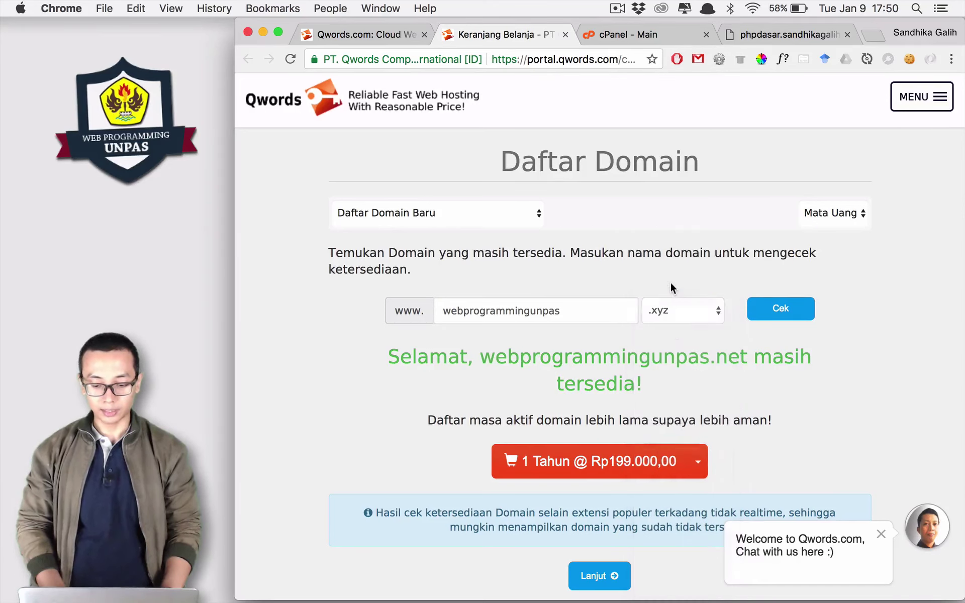
left_click(754, 307)
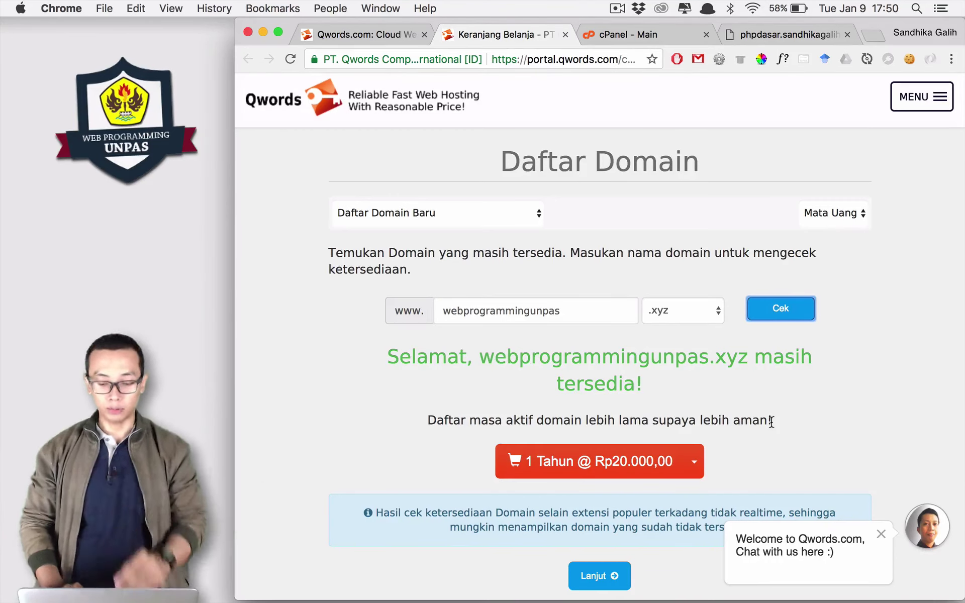
scroll(771, 421, "down", 2)
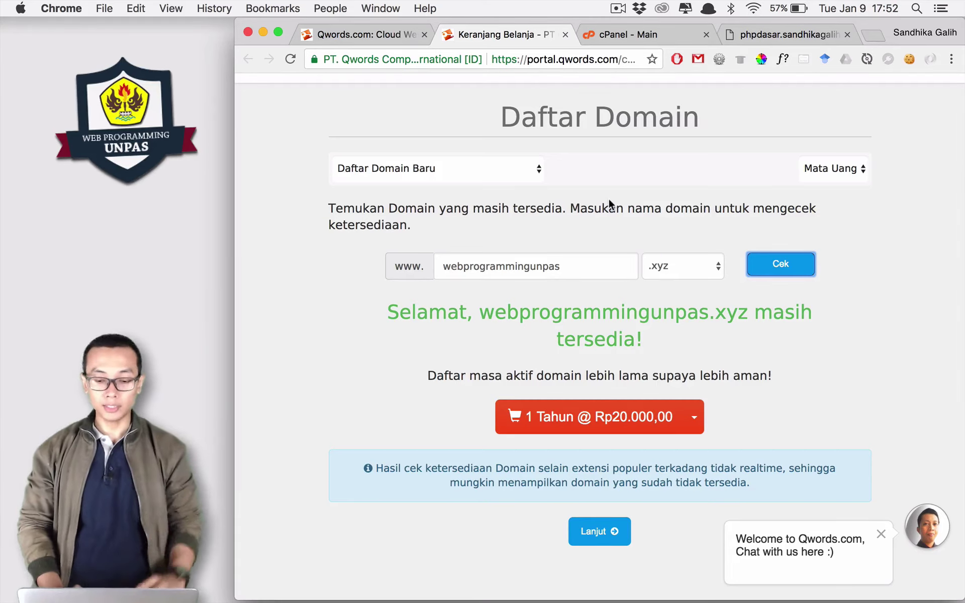
Switch to the cPanel - Main tab and scroll through its Files and Billing & Support tools.
left_click(632, 35)
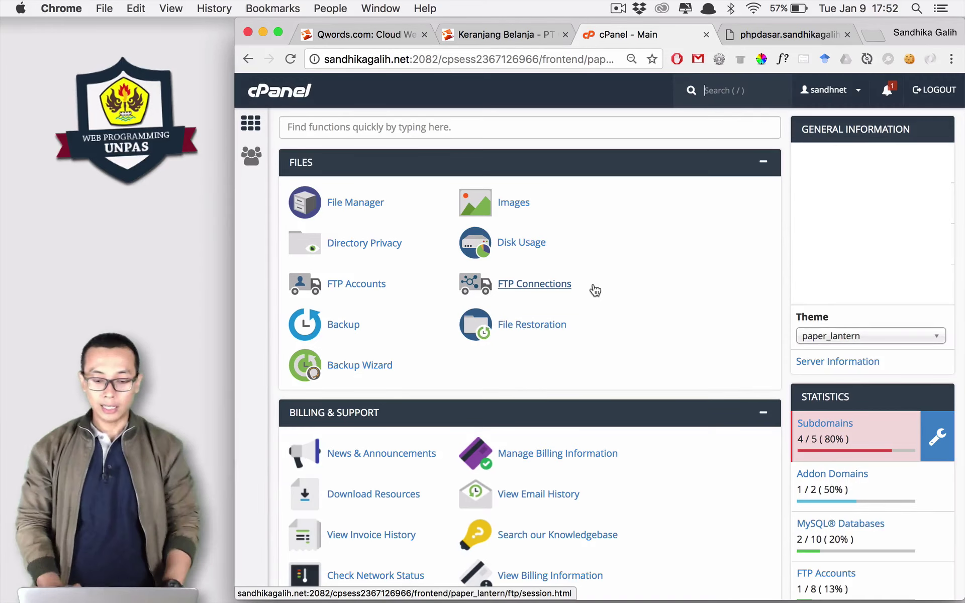
key("slash")
scroll(584, 225, "down", 5)
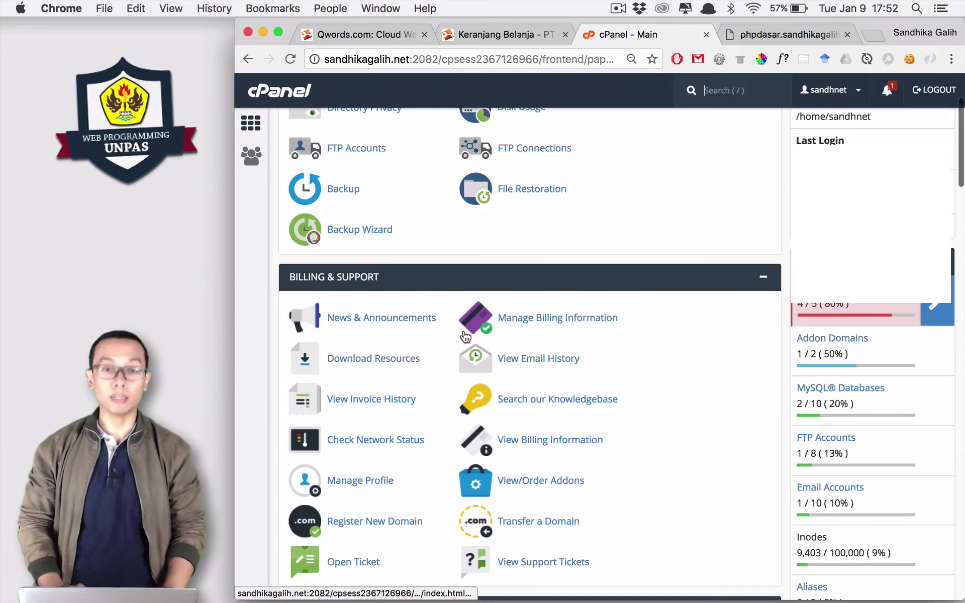
scroll(466, 337, "up", 5)
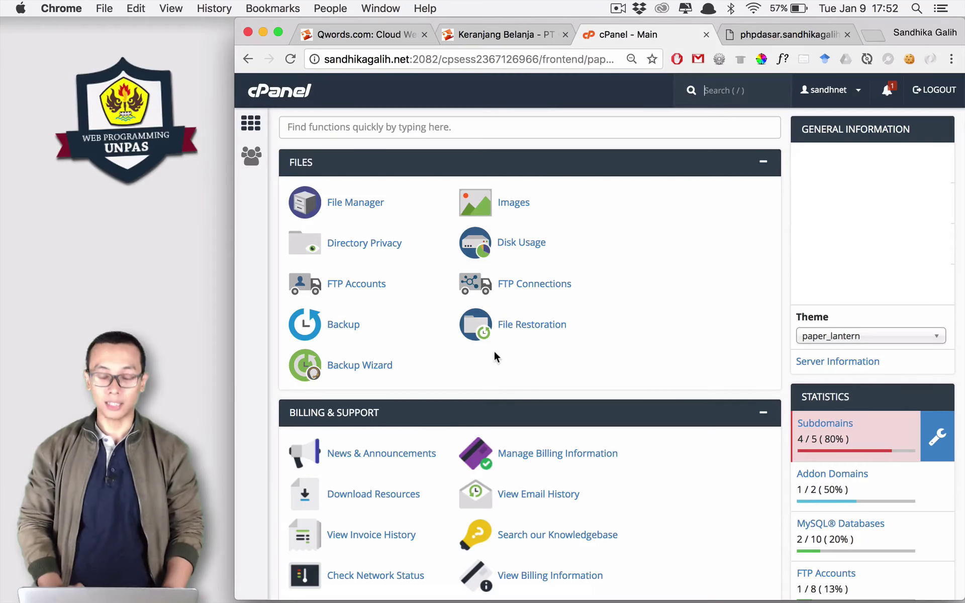
scroll(495, 355, "down", 1)
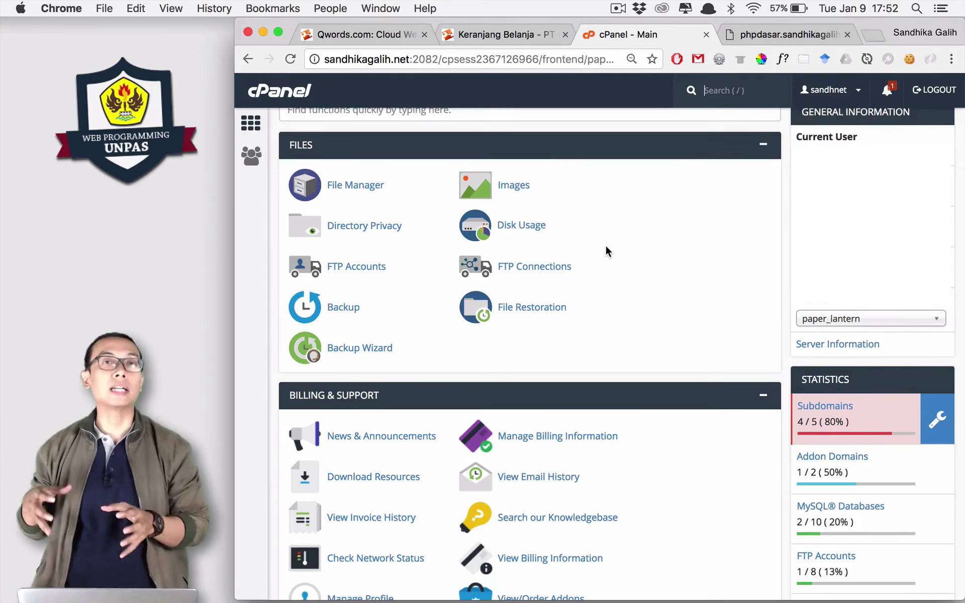
scroll(606, 247, "up", 1)
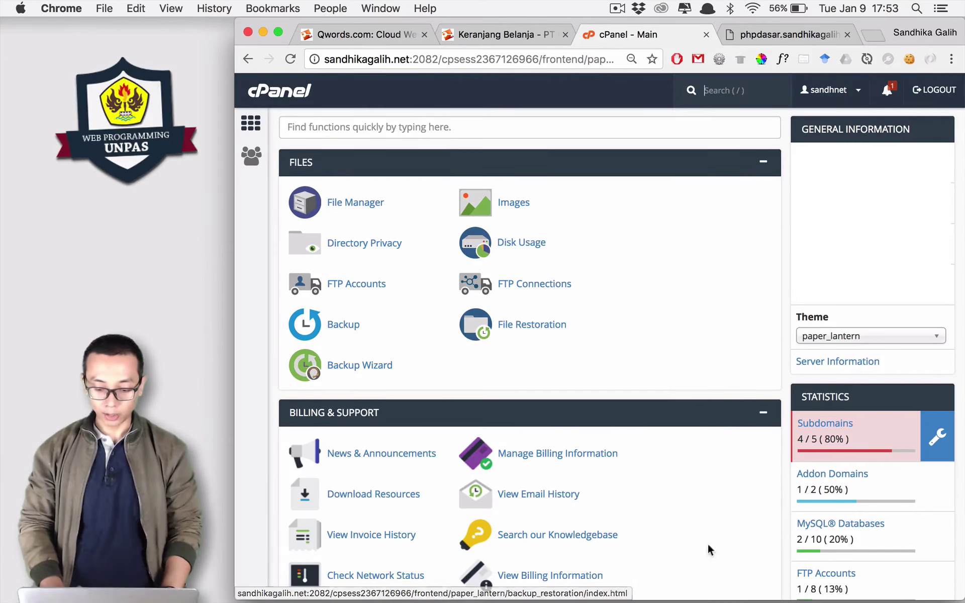
mouse_move(724, 601)
left_click(618, 577)
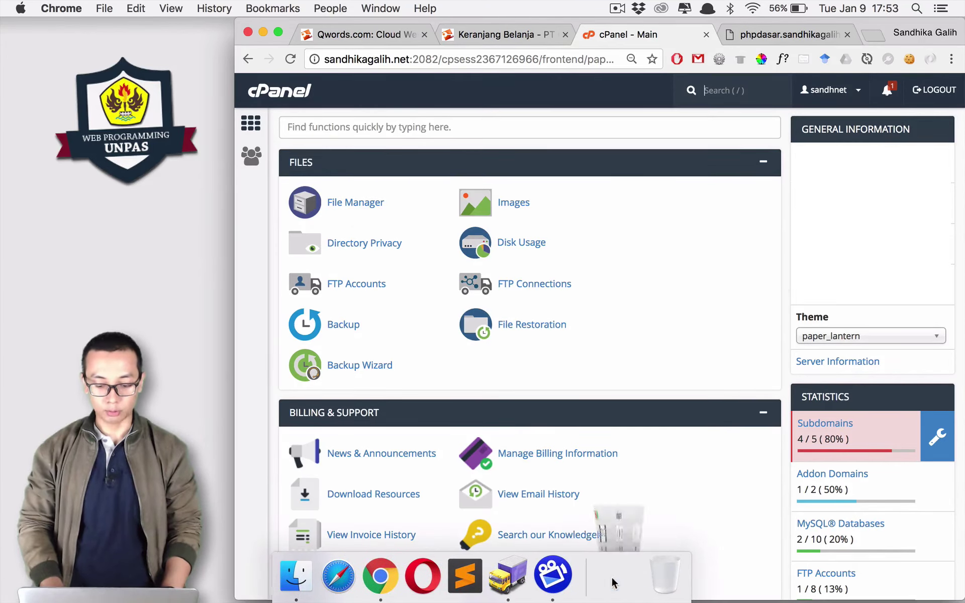
left_click_drag(489, 22, 510, 23)
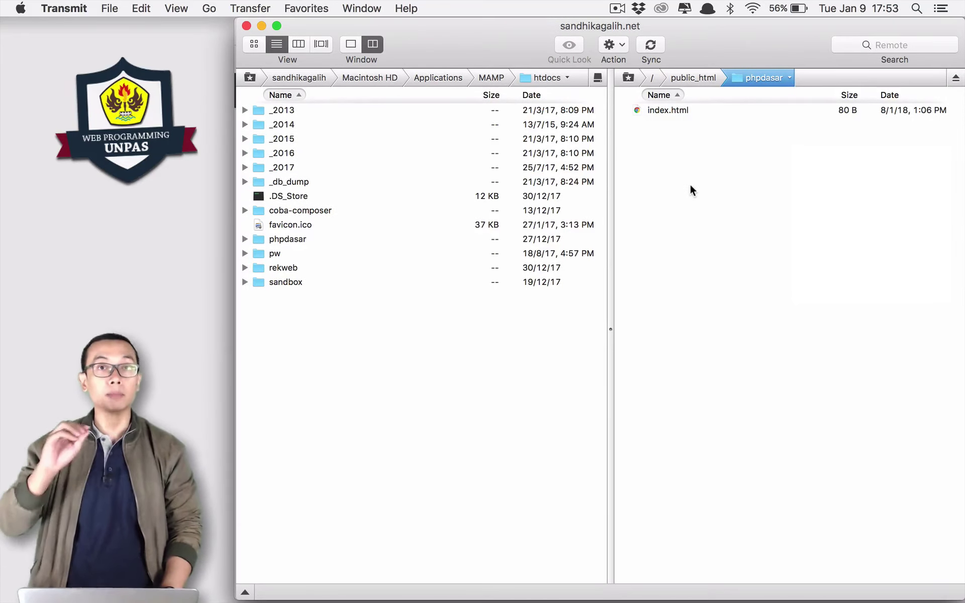
key("super+Tab")
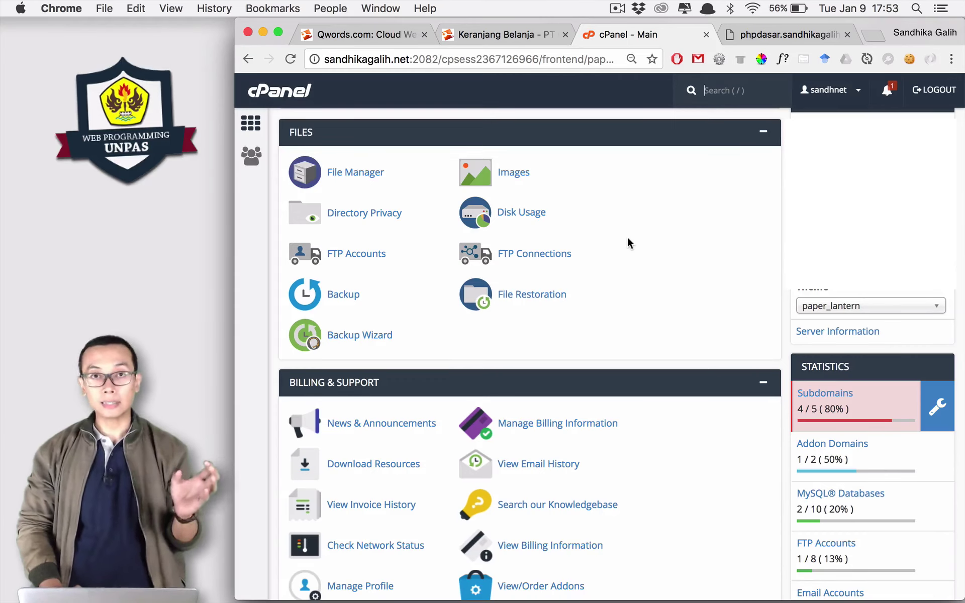
scroll(627, 236, "down", 6)
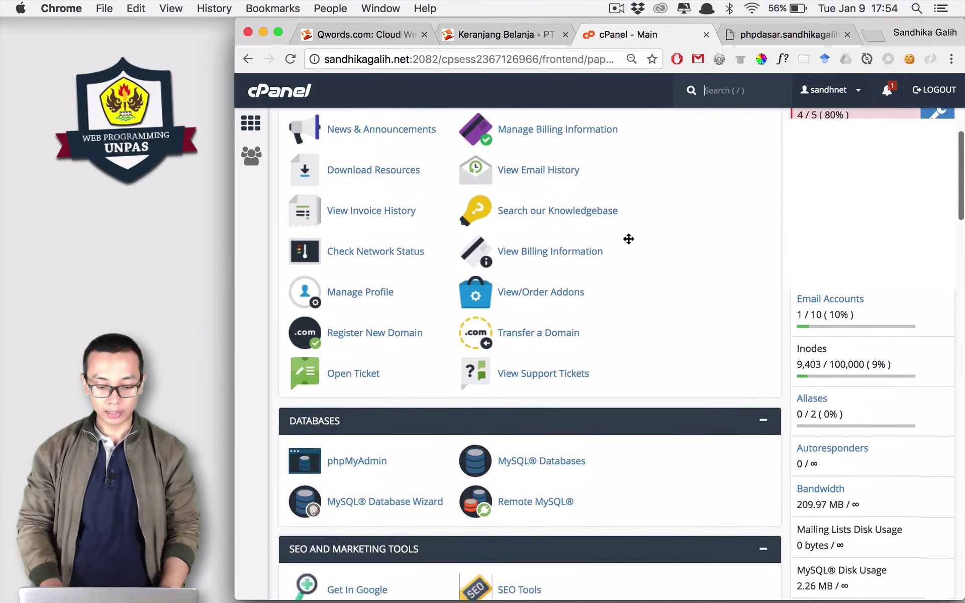
scroll(629, 245, "down", 3)
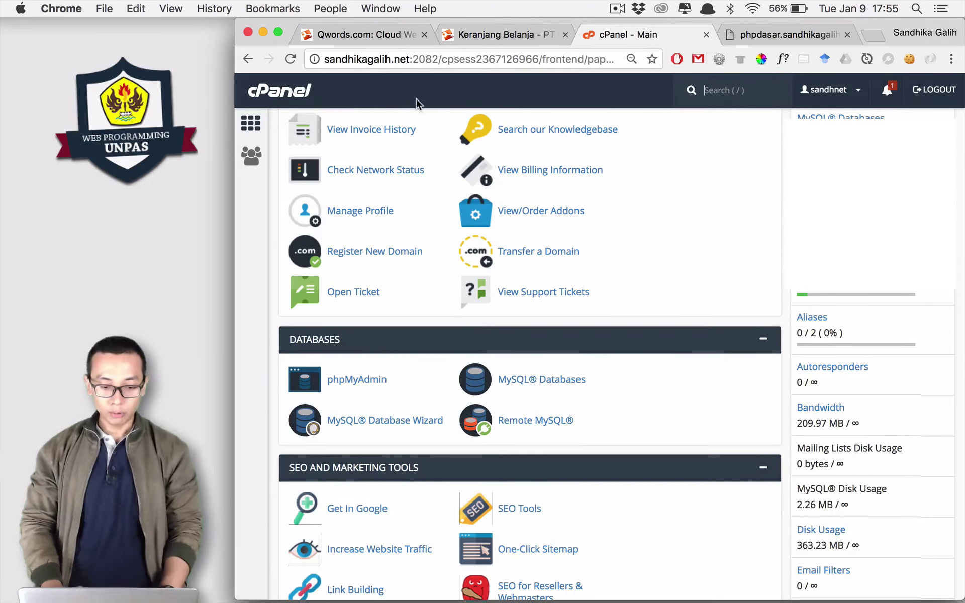
scroll(465, 227, "up", 5)
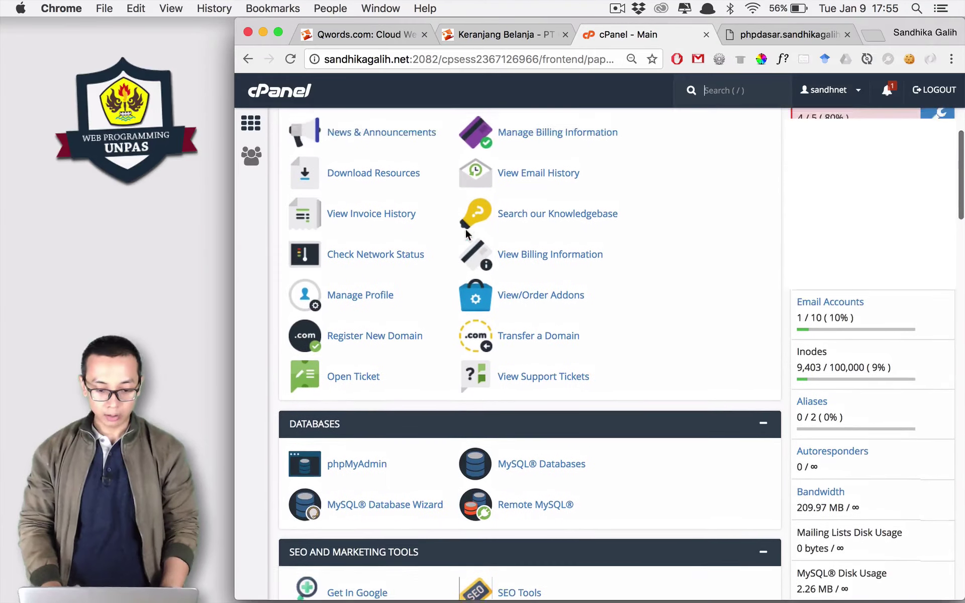
scroll(466, 231, "up", 7)
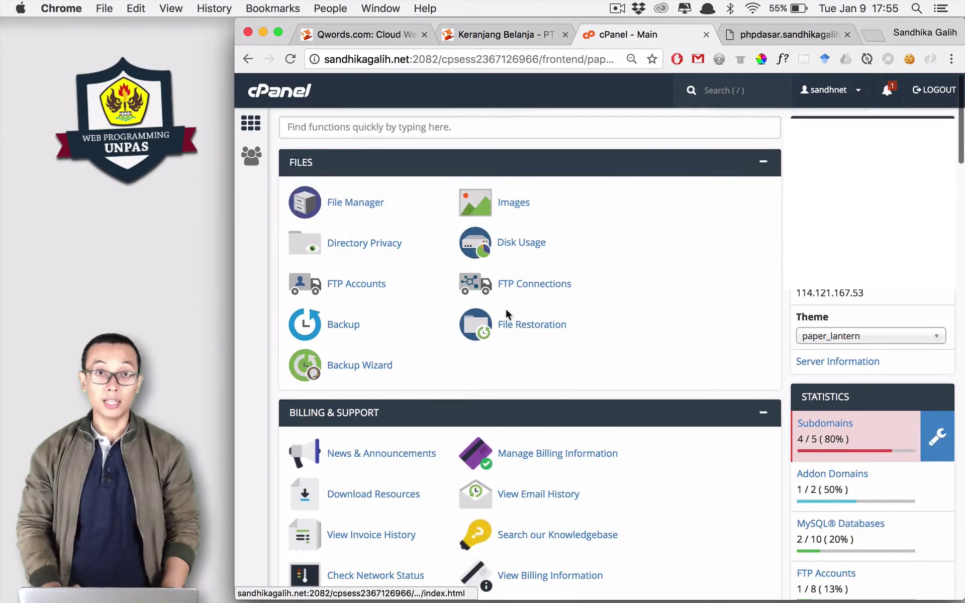
scroll(503, 342, "down", 5)
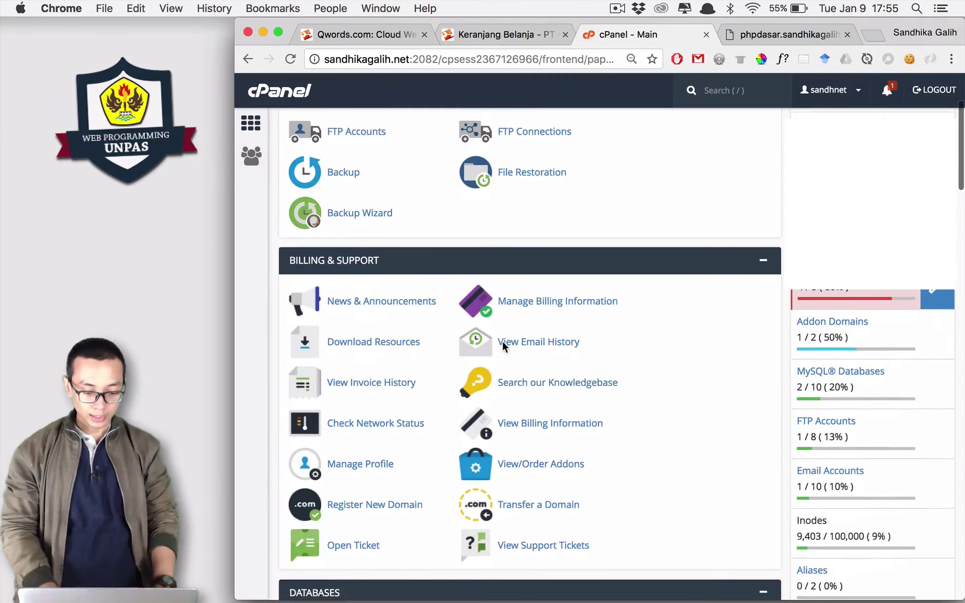
scroll(504, 346, "down", 4)
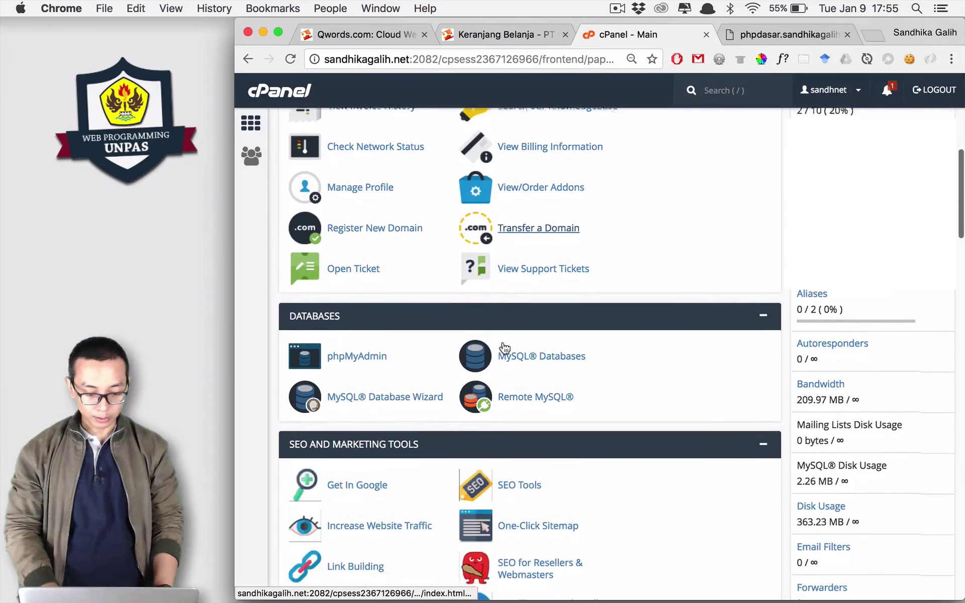
scroll(504, 346, "down", 10)
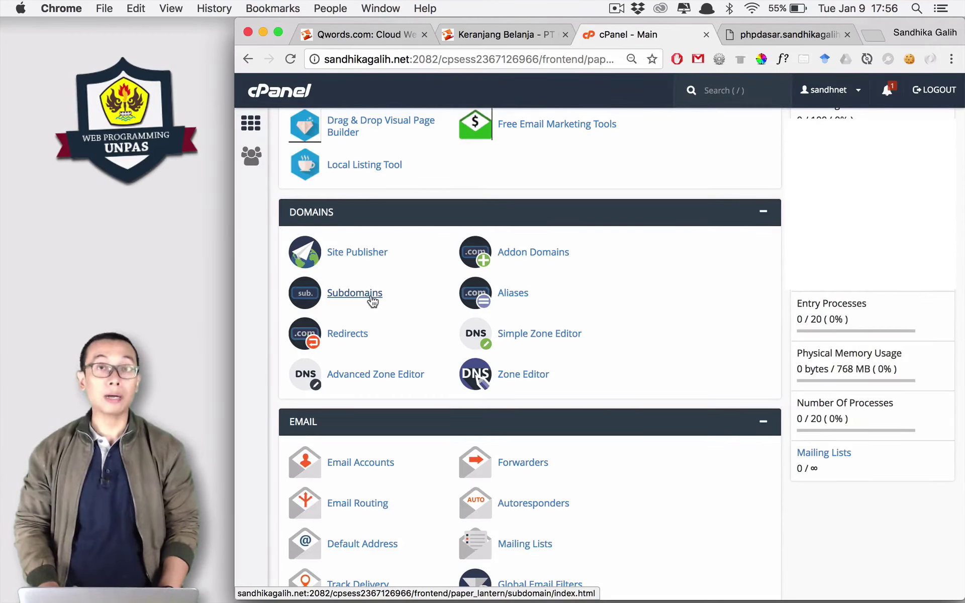
Open cPanel Subdomains and note that 4 of 5 subdomains are used.
left_click(371, 298)
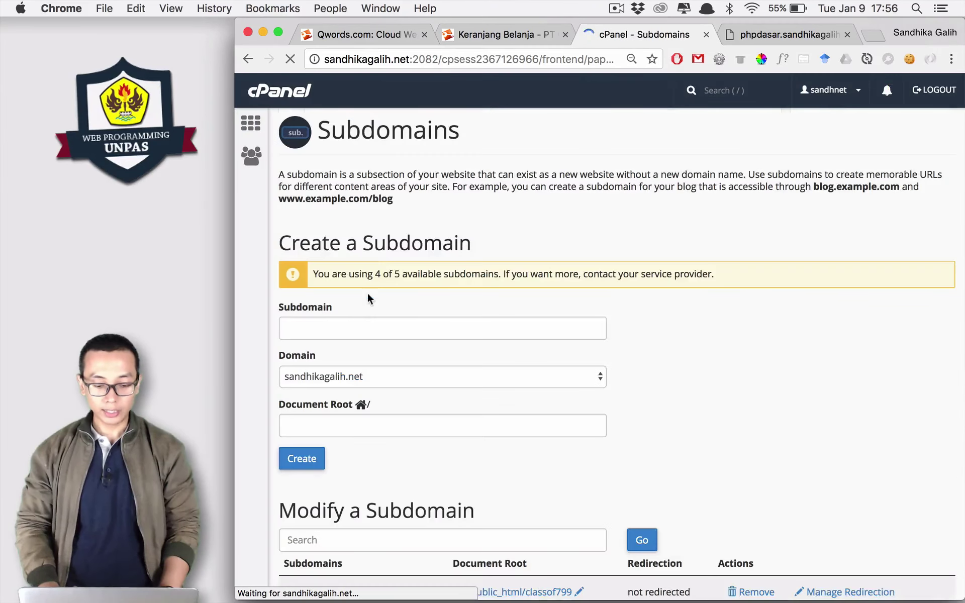
left_click_drag(373, 275, 403, 280)
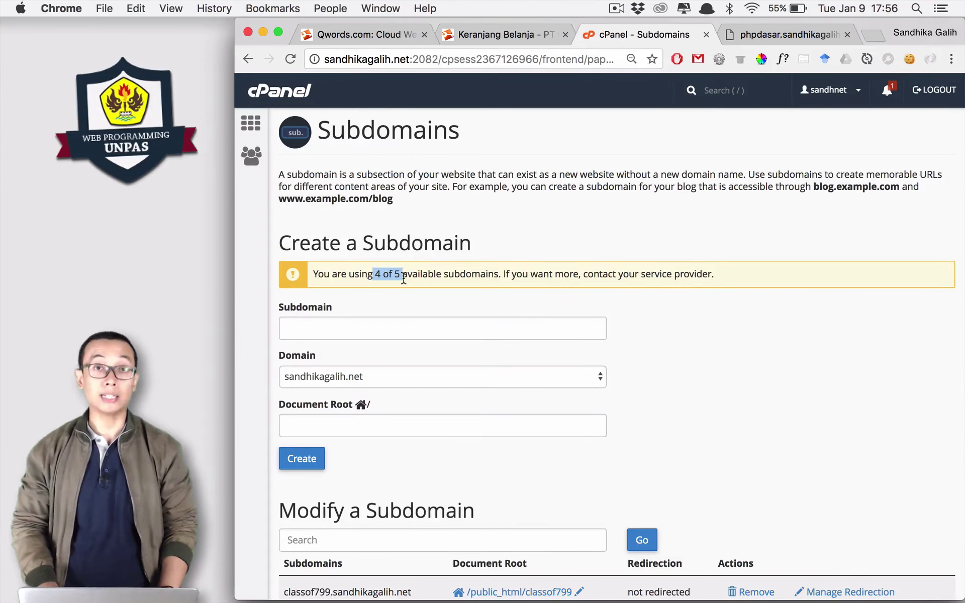
scroll(587, 360, "down", 5)
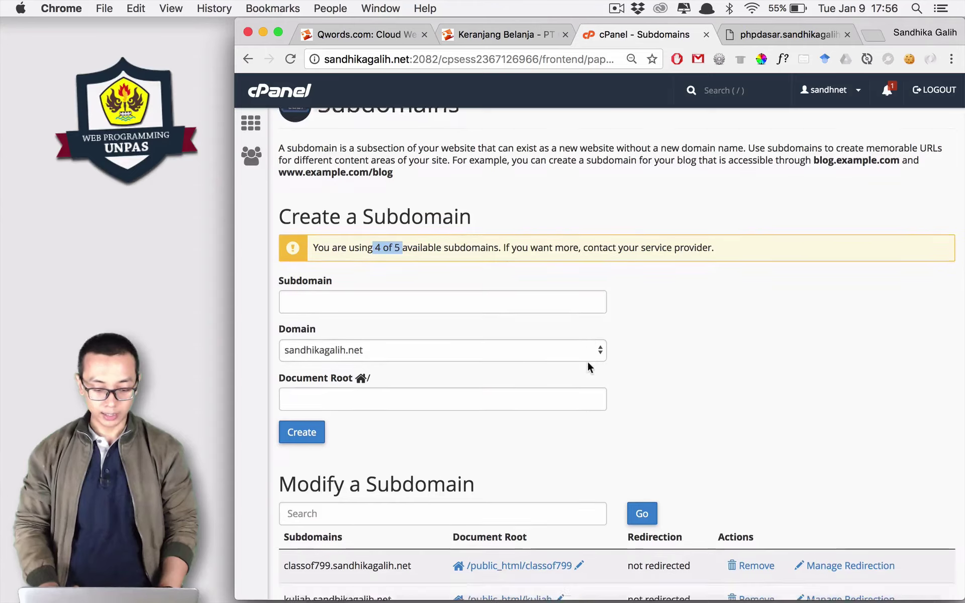
scroll(526, 302, "up", 2)
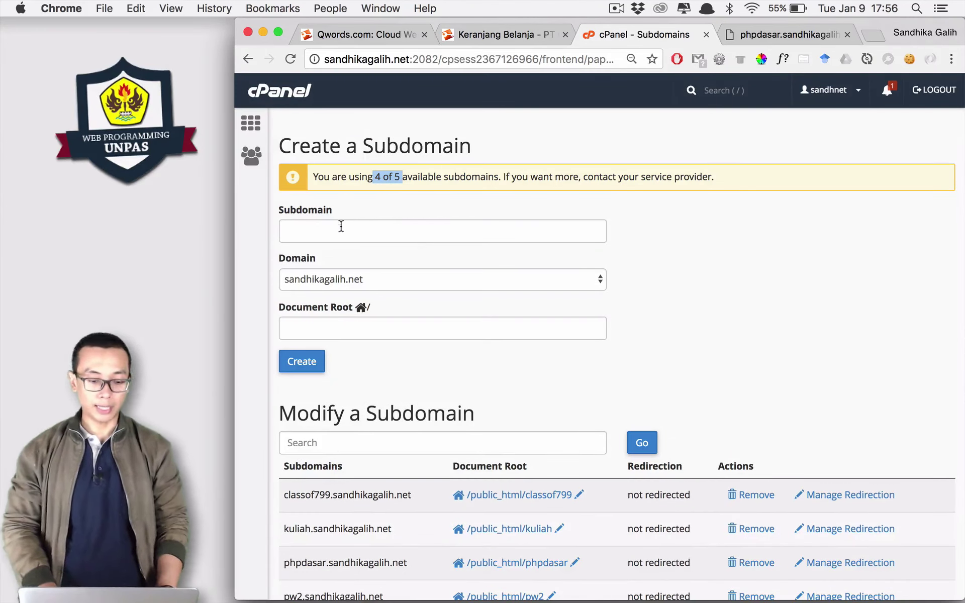
Fill in subdomain phpdasar with document root public_html/phpdasar as a demonstration.
left_click(316, 232)
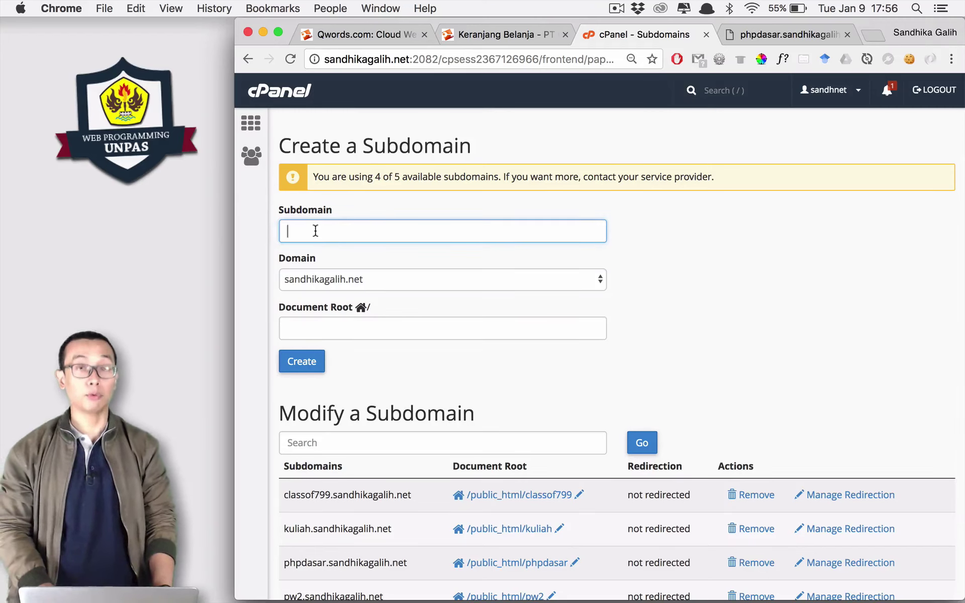
type("php")
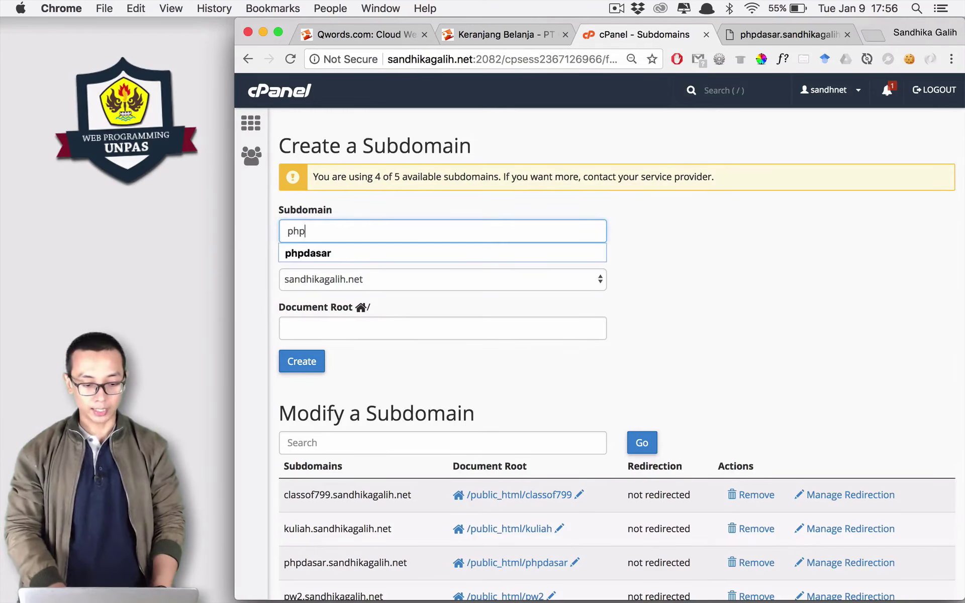
left_click(312, 250)
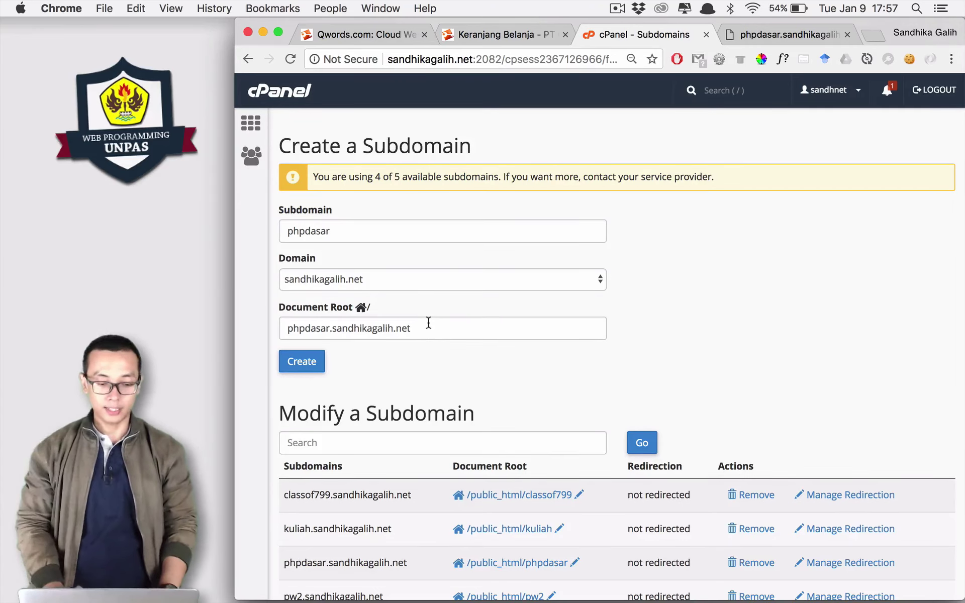
left_click_drag(419, 328, 280, 330)
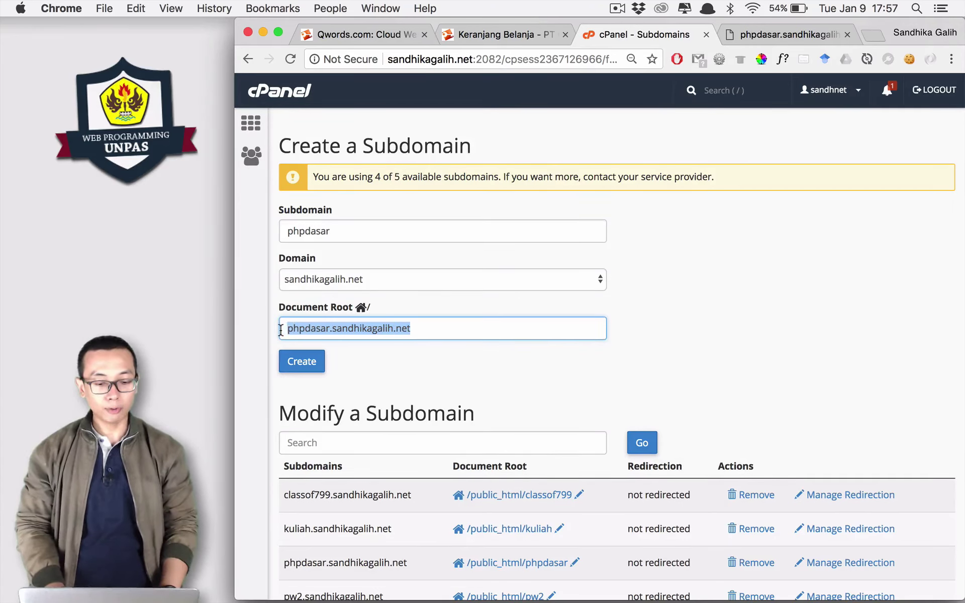
type("pub")
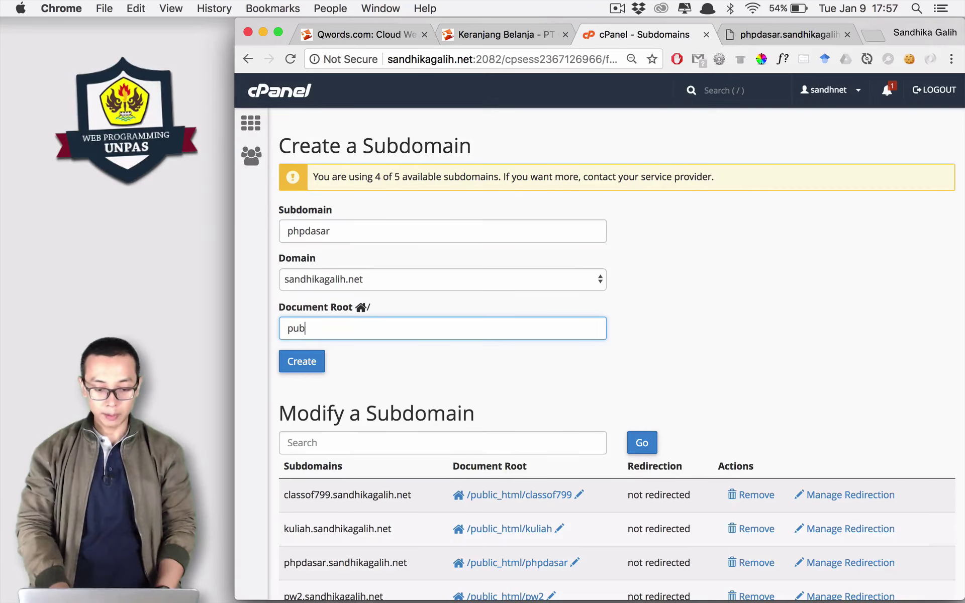
type("lic_html")
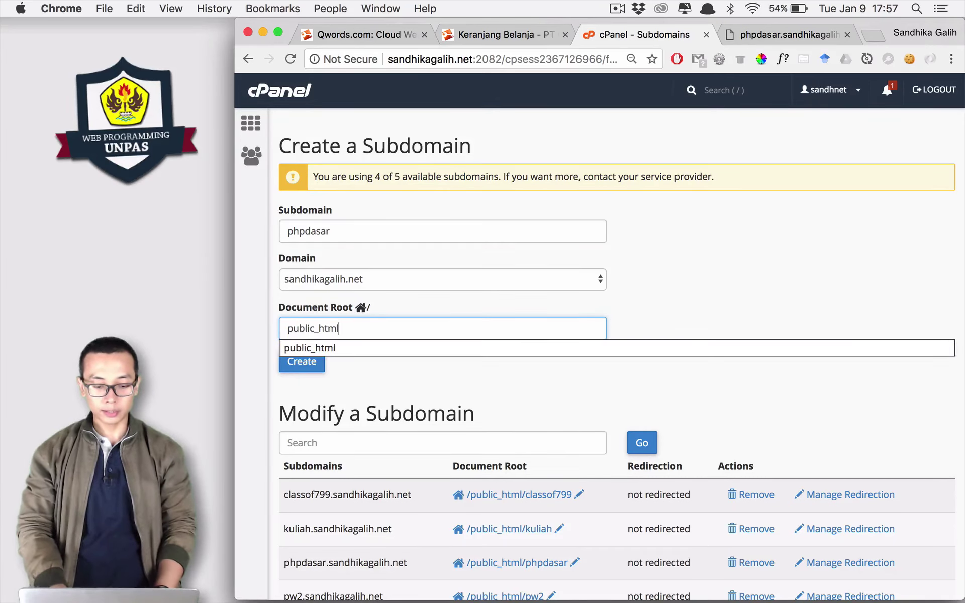
type("/phpdasar")
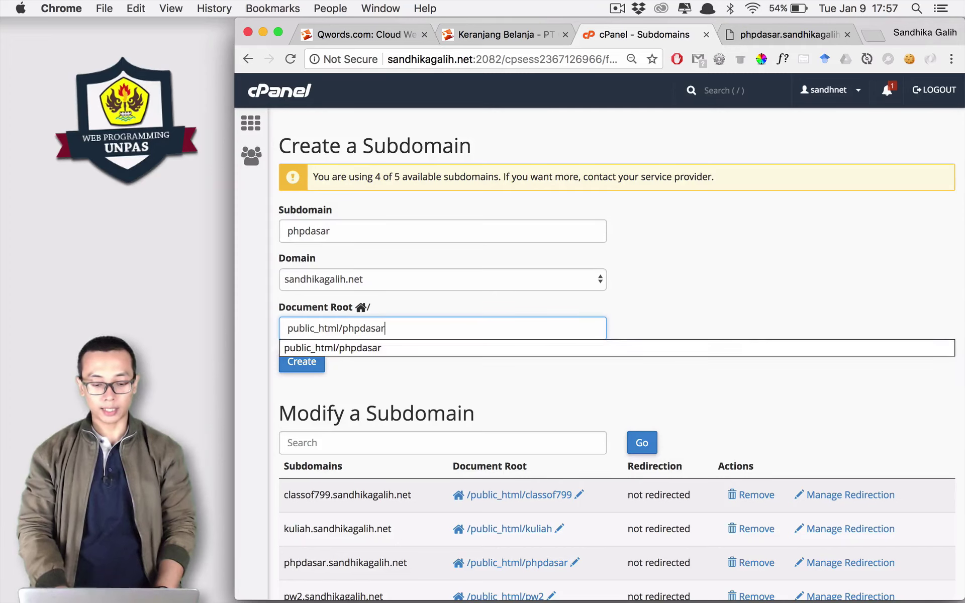
key("Down")
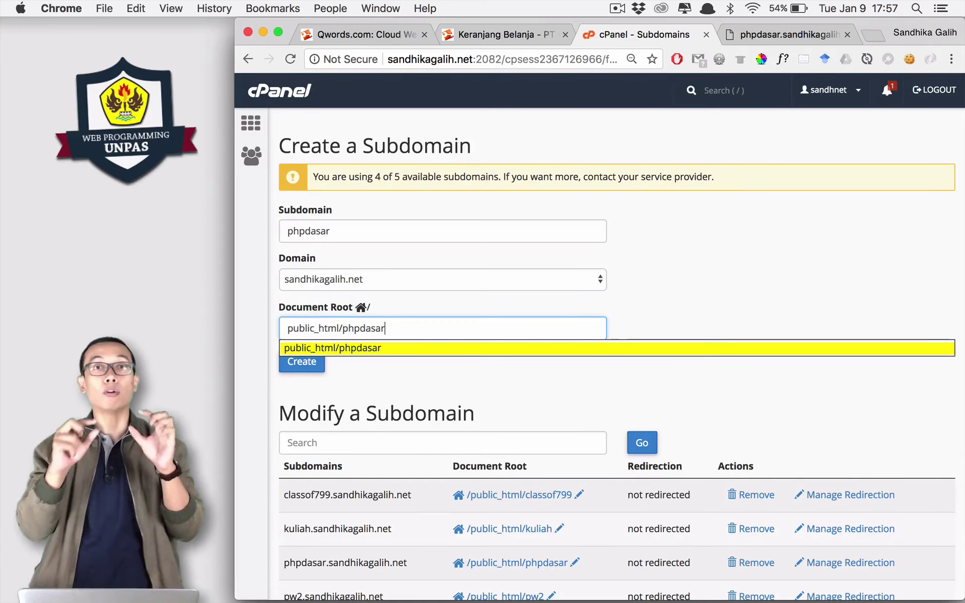
Clear both fields and check the existing phpdasar entry in the Modify a Subdomain table.
key("super+a")
key("BackSpace")
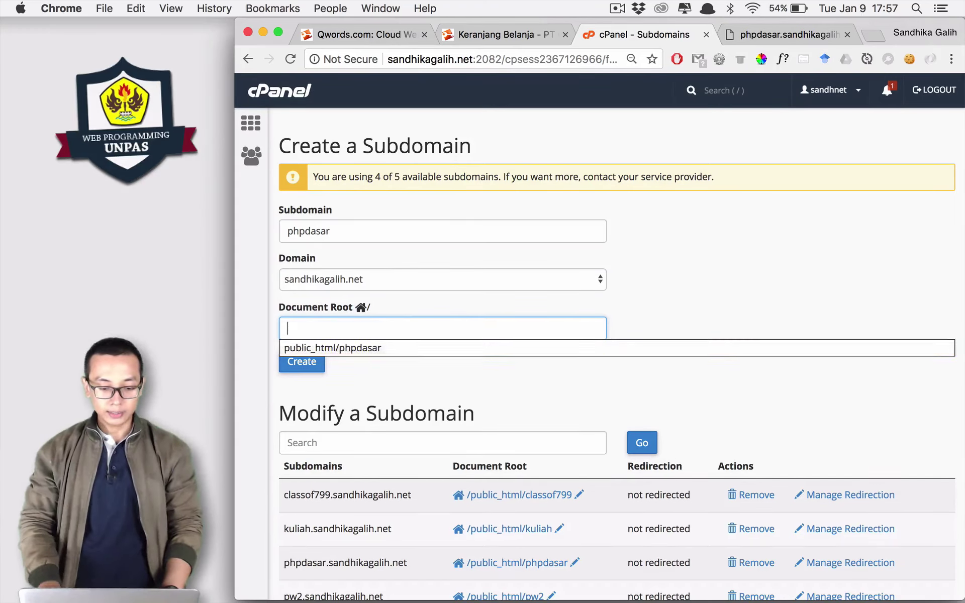
double_click(336, 231)
key("BackSpace")
key("Tab")
scroll(337, 207, "down", 2)
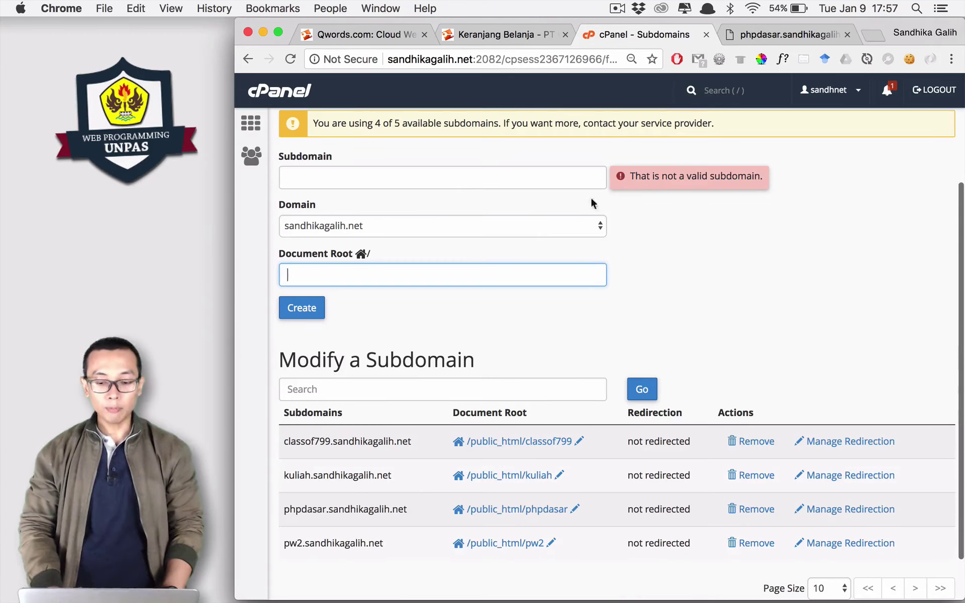
left_click(659, 215)
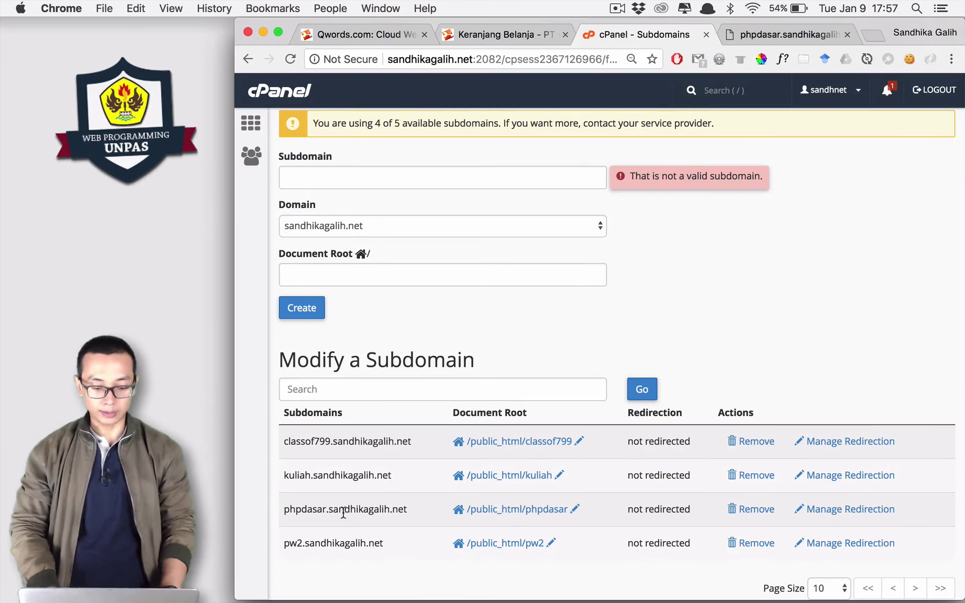
scroll(336, 512, "down", 2)
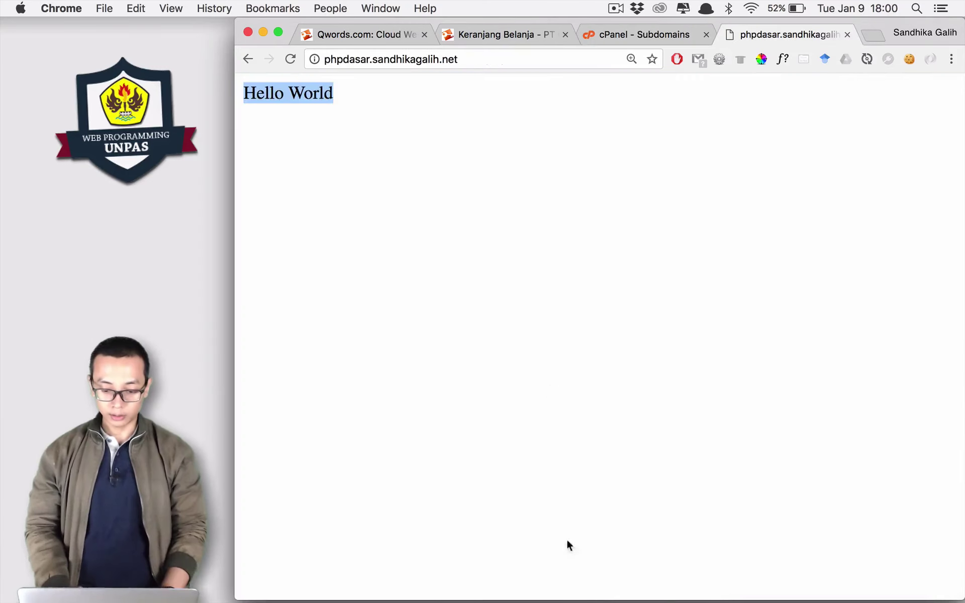
mouse_move(603, 601)
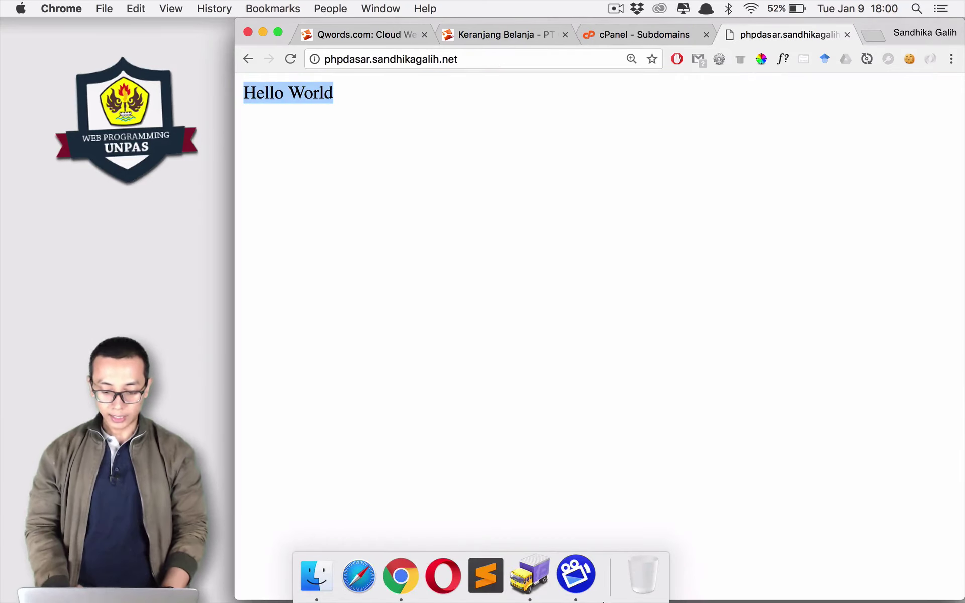
Bring Transmit to the front to view the remote phpdasar folder.
left_click(530, 574)
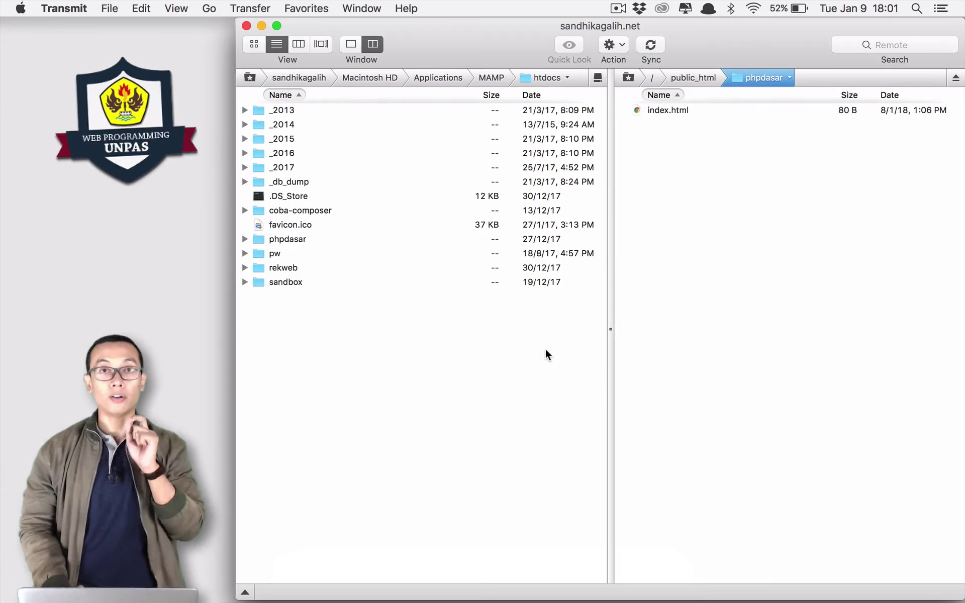
Upload the local pertemuan20 project files into the remote public_html/phpdasar folder, then return to Chrome.
left_click(694, 78)
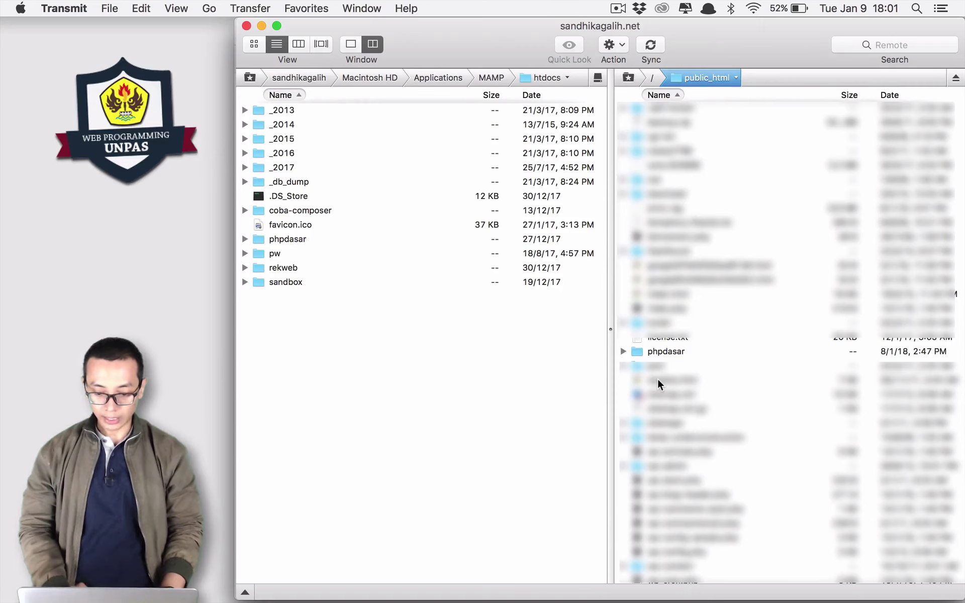
double_click(663, 351)
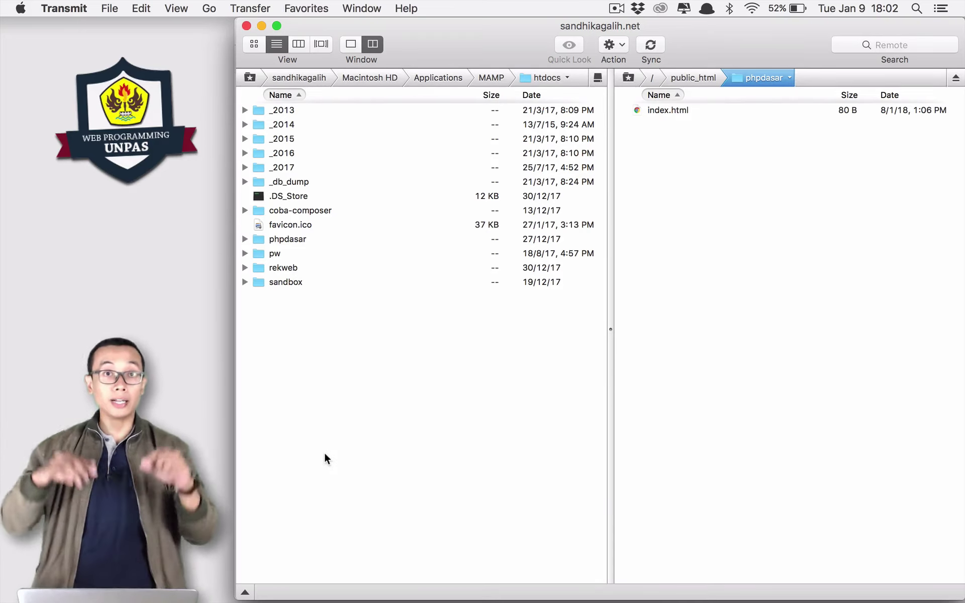
double_click(290, 240)
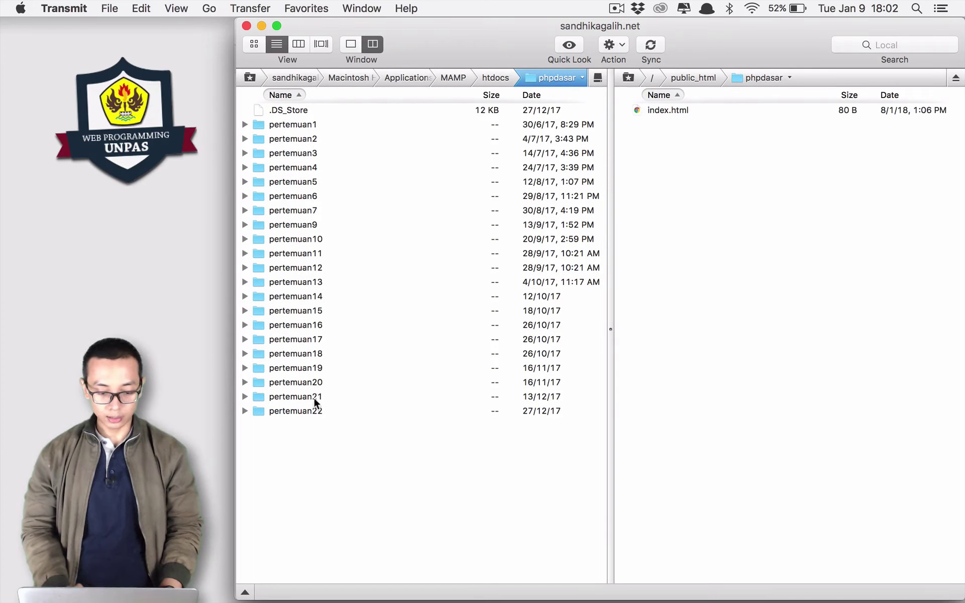
double_click(306, 382)
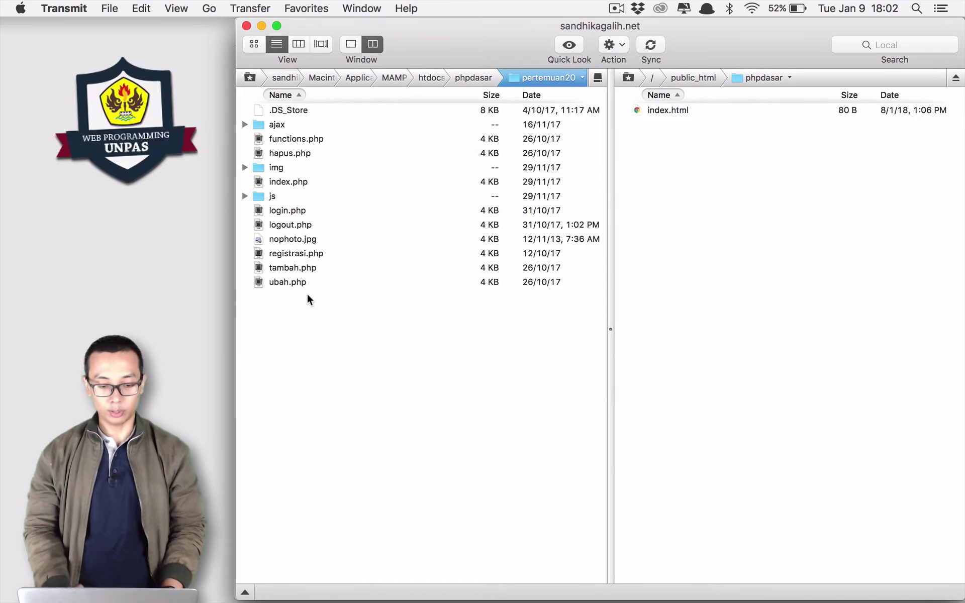
left_click_drag(308, 296, 697, 181)
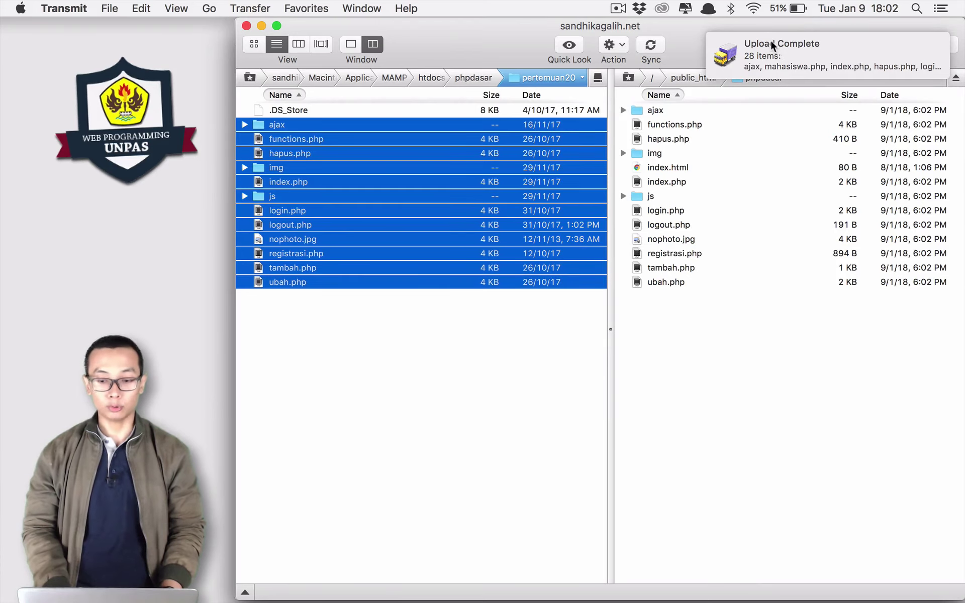
key("super+Tab")
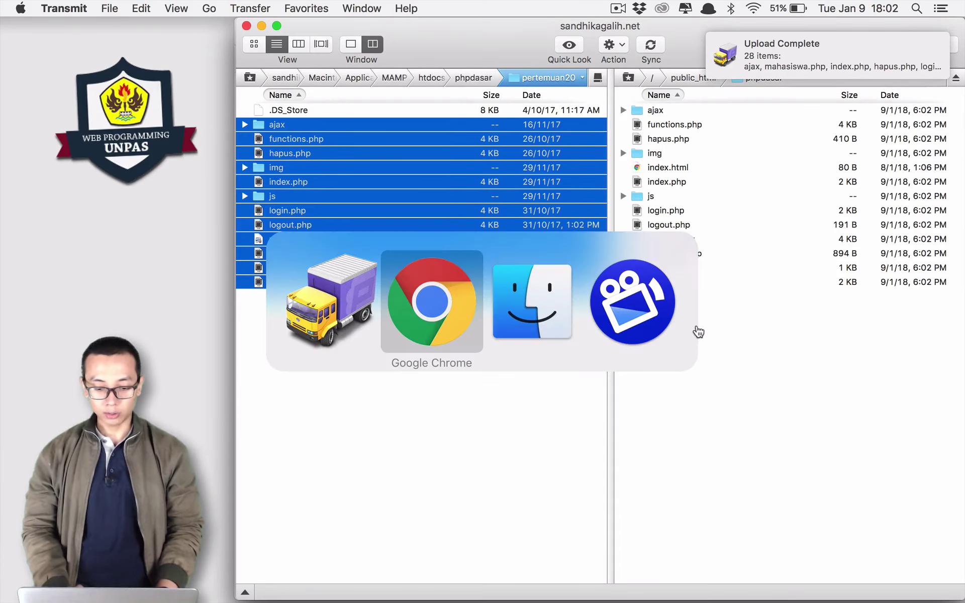
left_click(489, 59)
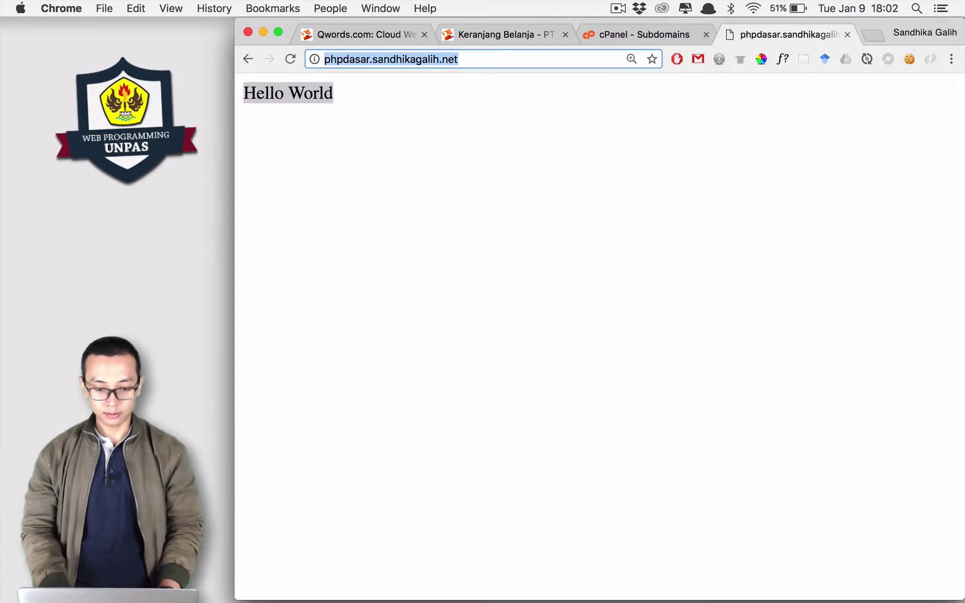
Reload the live site and try logging in as admin, which is rejected as wrong username/password.
key("Return")
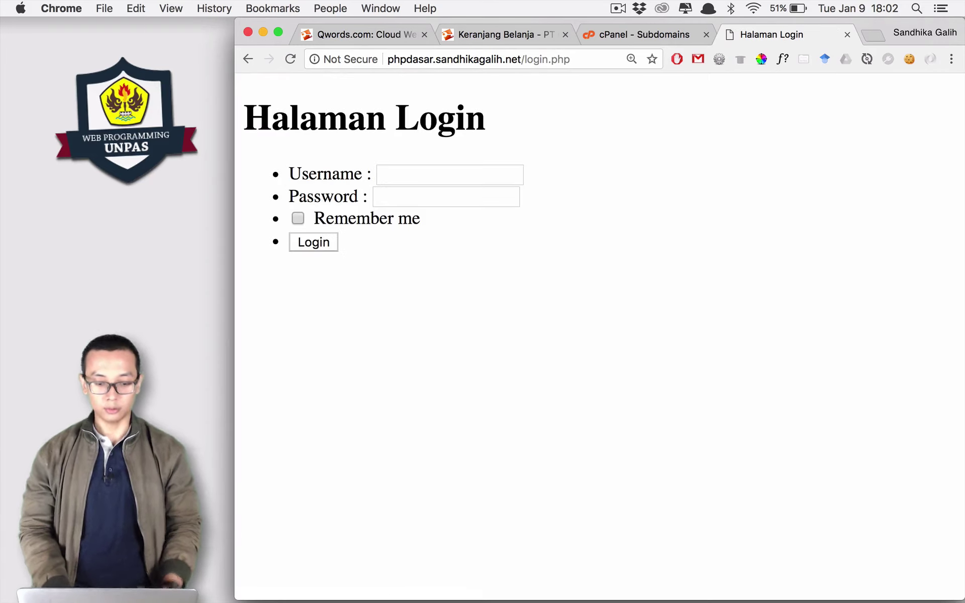
left_click(420, 177)
type("admin")
key("Tab")
type("123")
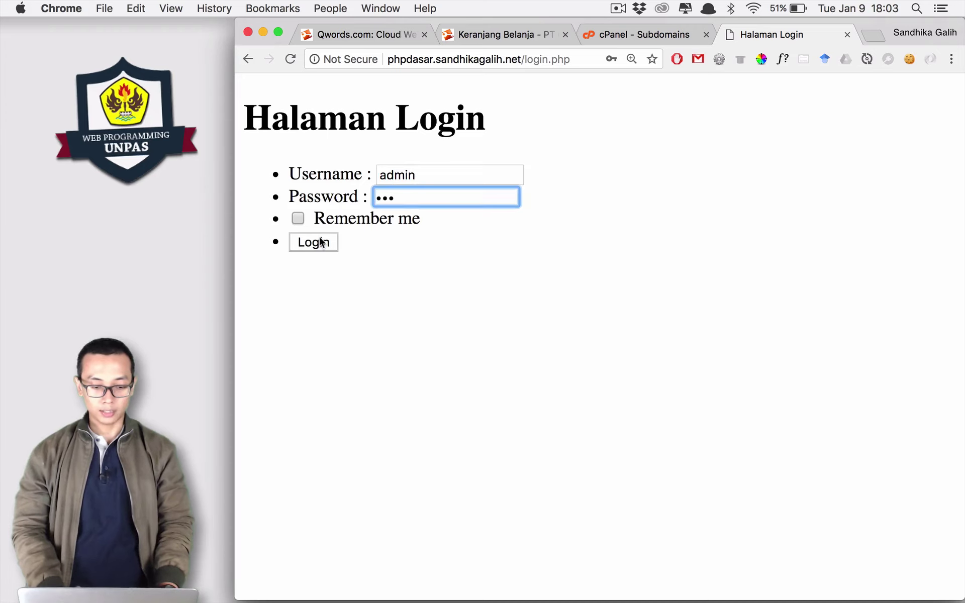
key("Return")
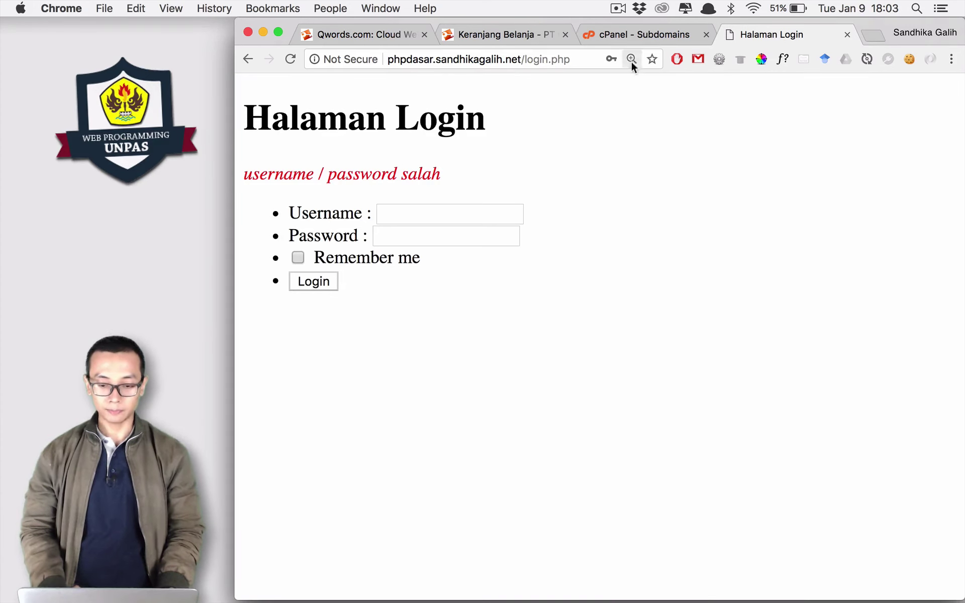
left_click(633, 34)
Go to the cPanel home page and open MySQL Databases.
left_click(250, 130)
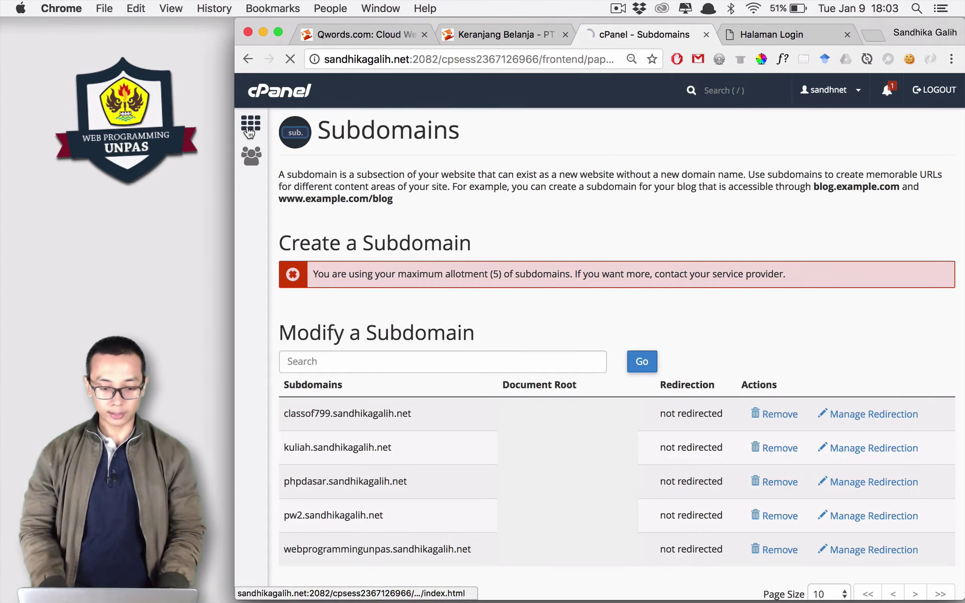
scroll(588, 340, "down", 9)
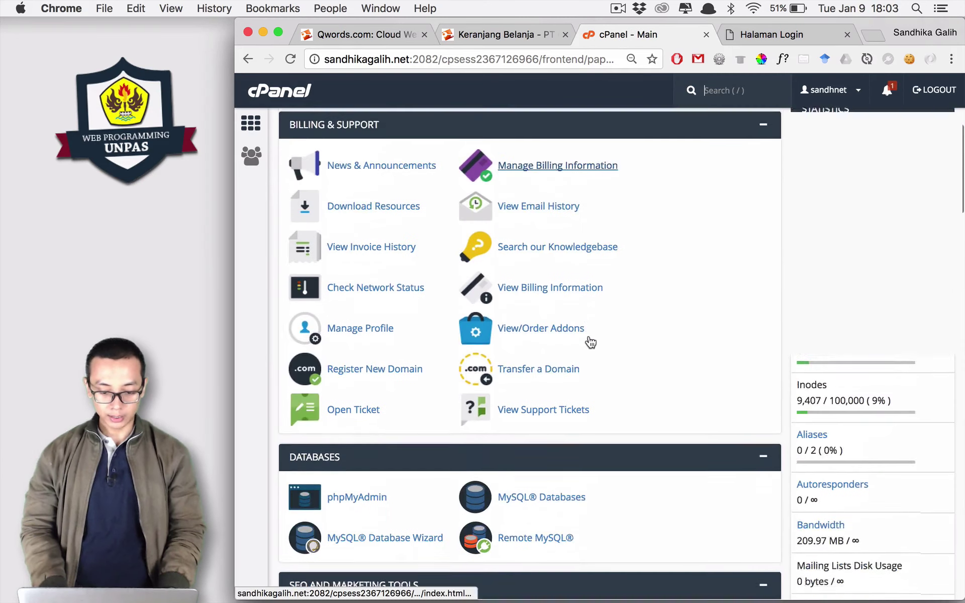
right_click(589, 340)
left_click(569, 328)
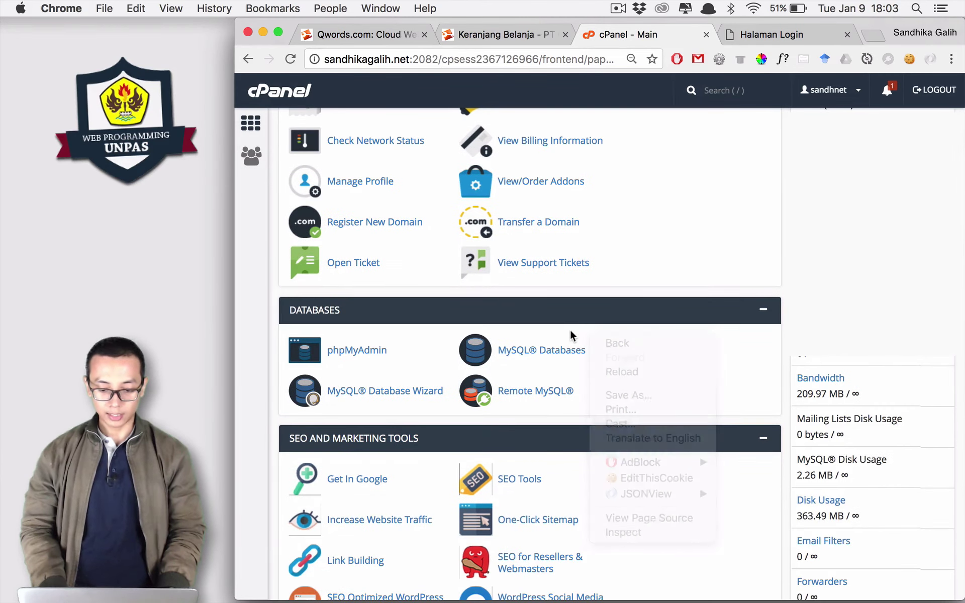
left_click(538, 354)
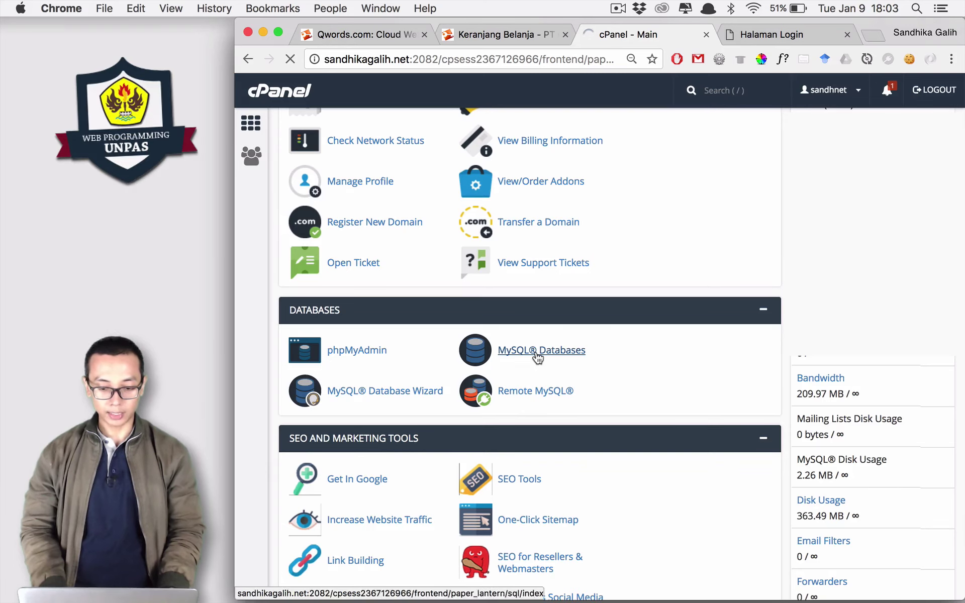
Create the database phpdasar (sandhnet_phpdasar) and go back to the databases page.
left_click(411, 295)
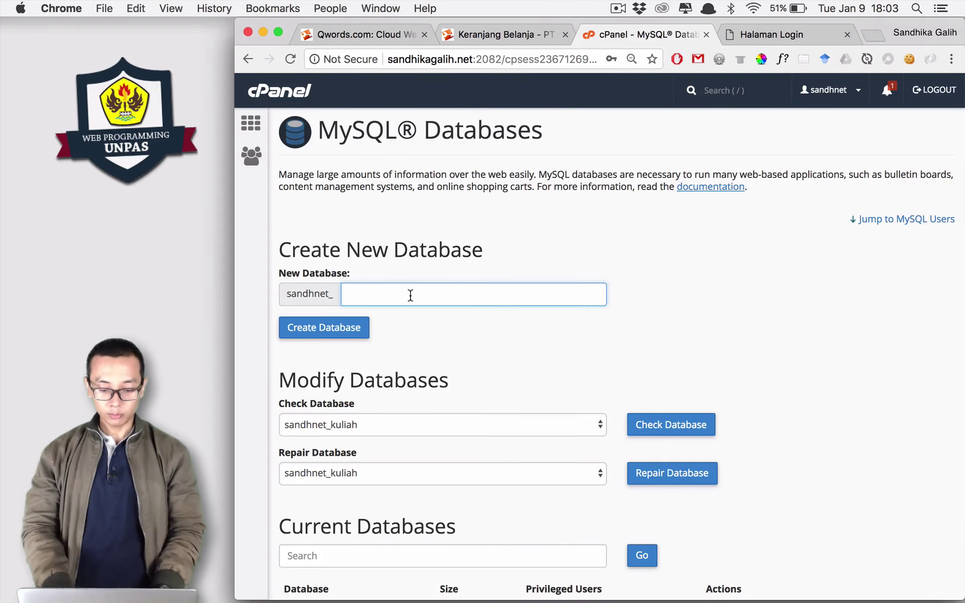
type("p")
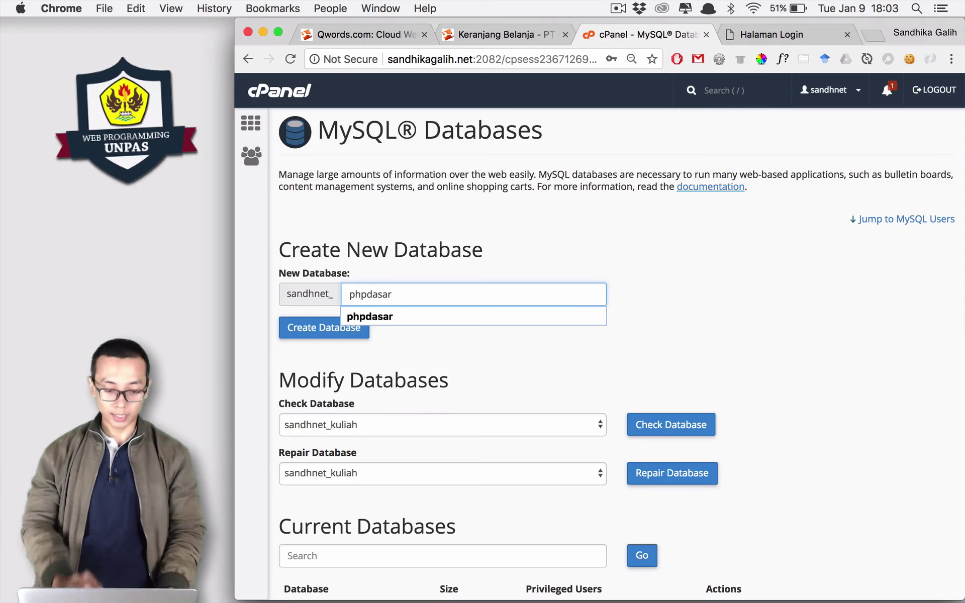
type("hpdasar")
left_click(323, 329)
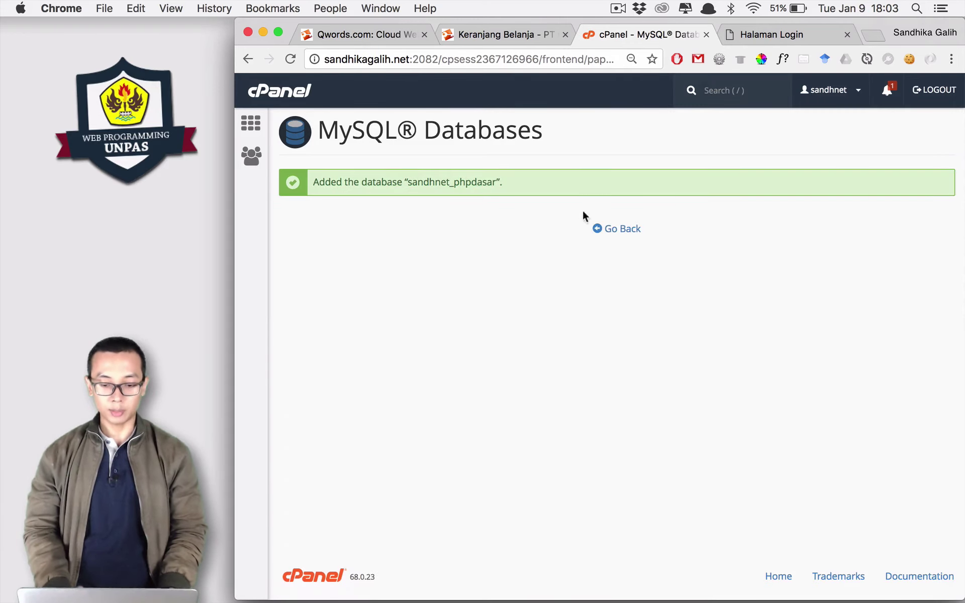
left_click(614, 232)
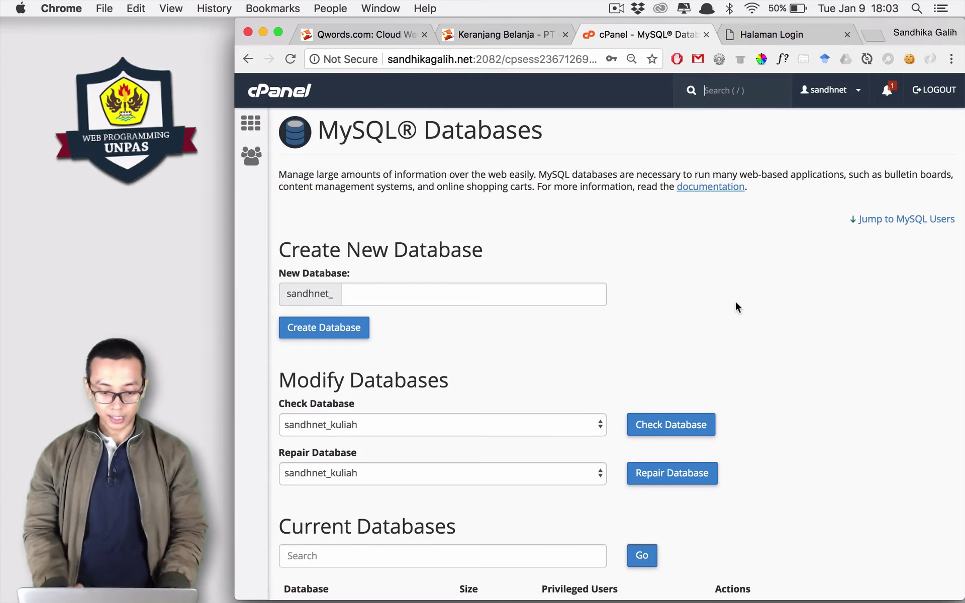
scroll(734, 300, "down", 1)
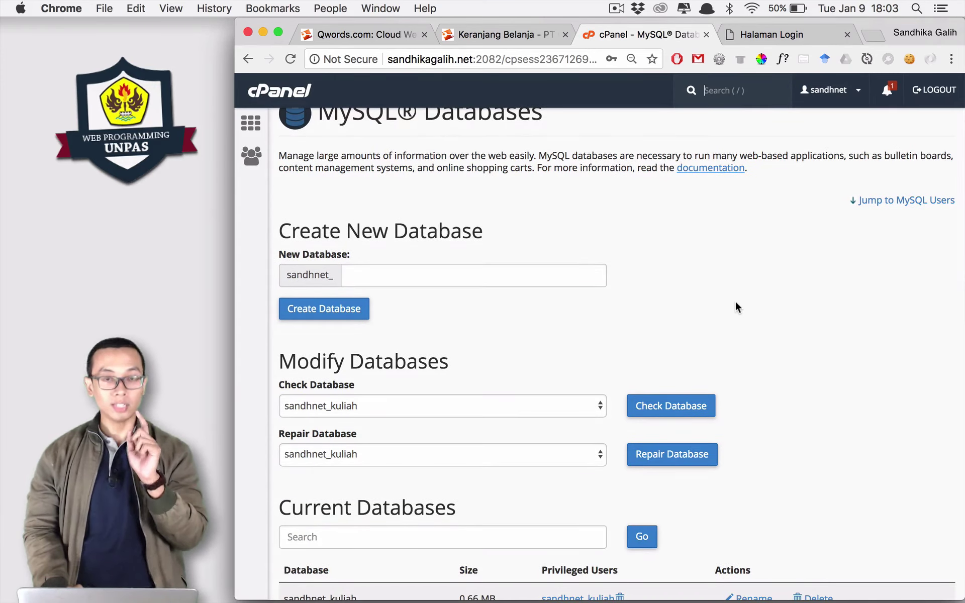
scroll(735, 303, "down", 4)
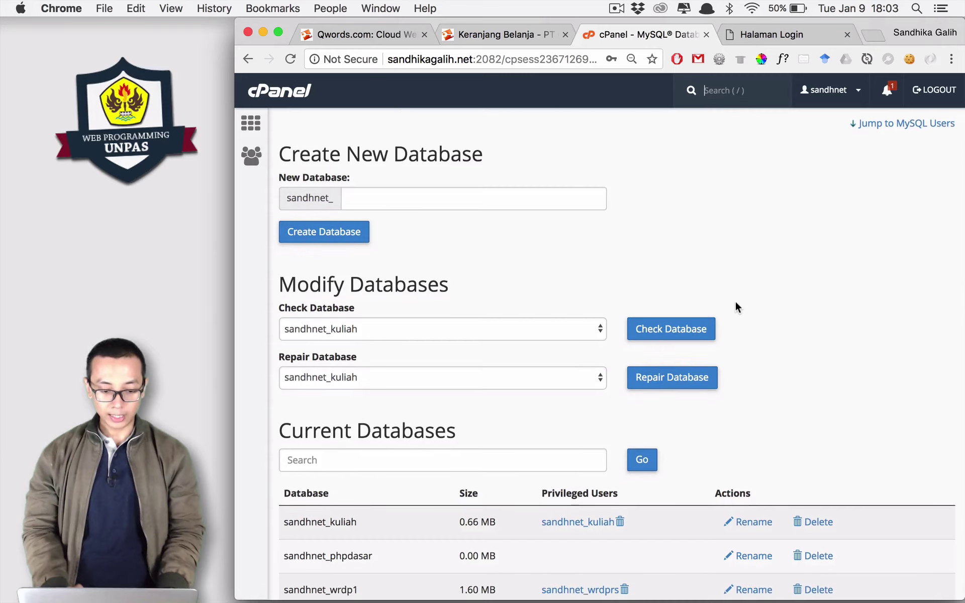
scroll(735, 303, "down", 1)
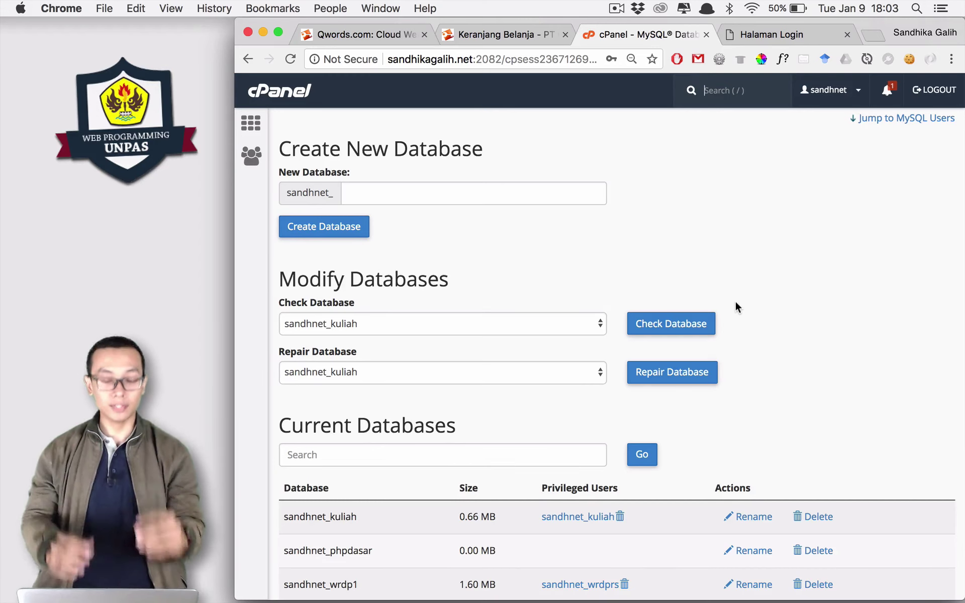
scroll(803, 385, "down", 4)
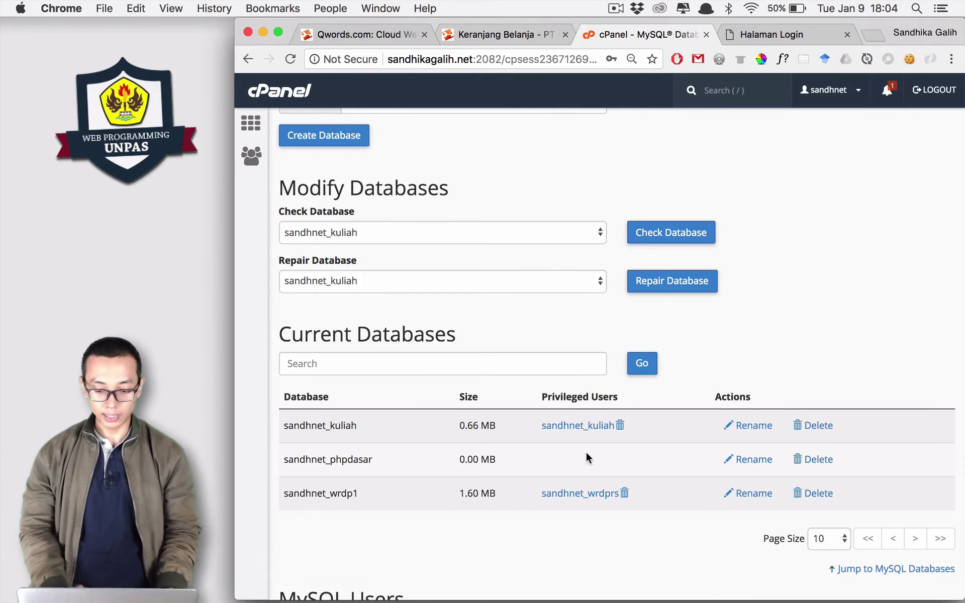
scroll(603, 468, "up", 1)
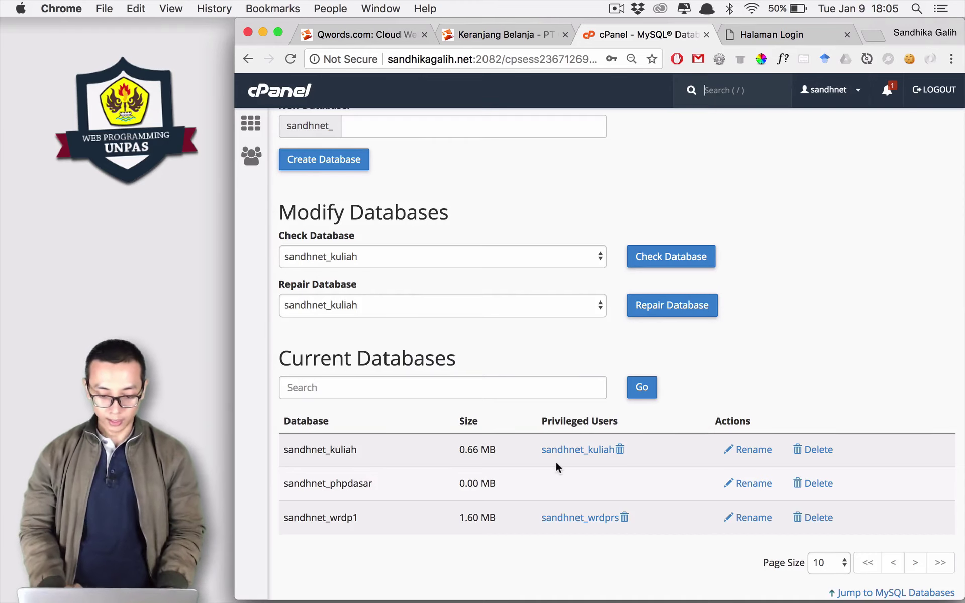
scroll(556, 460, "down", 10)
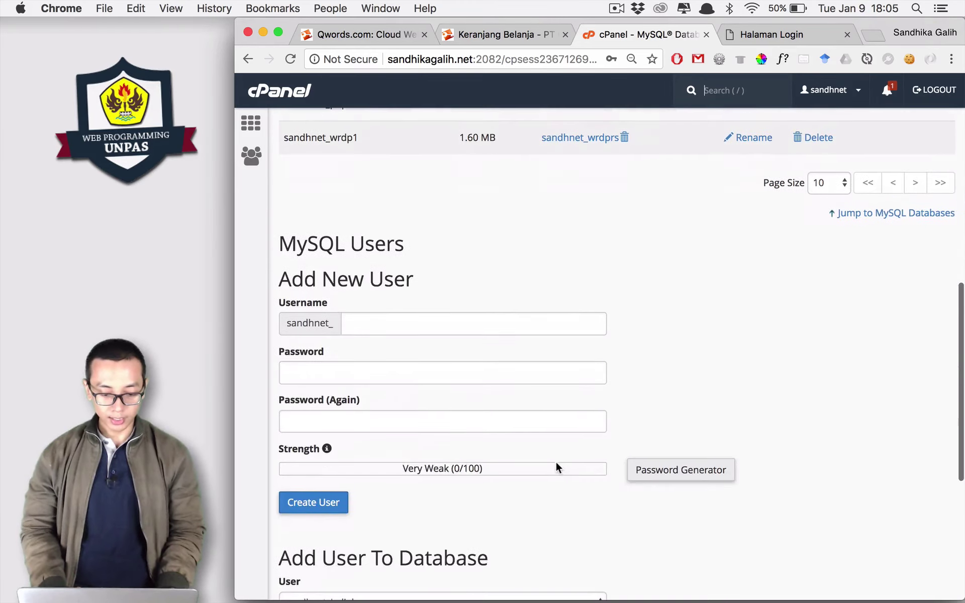
Create MySQL user sandhnet_phpdasa with a confirmed password and find it under Current Users.
scroll(491, 367, "down", 3)
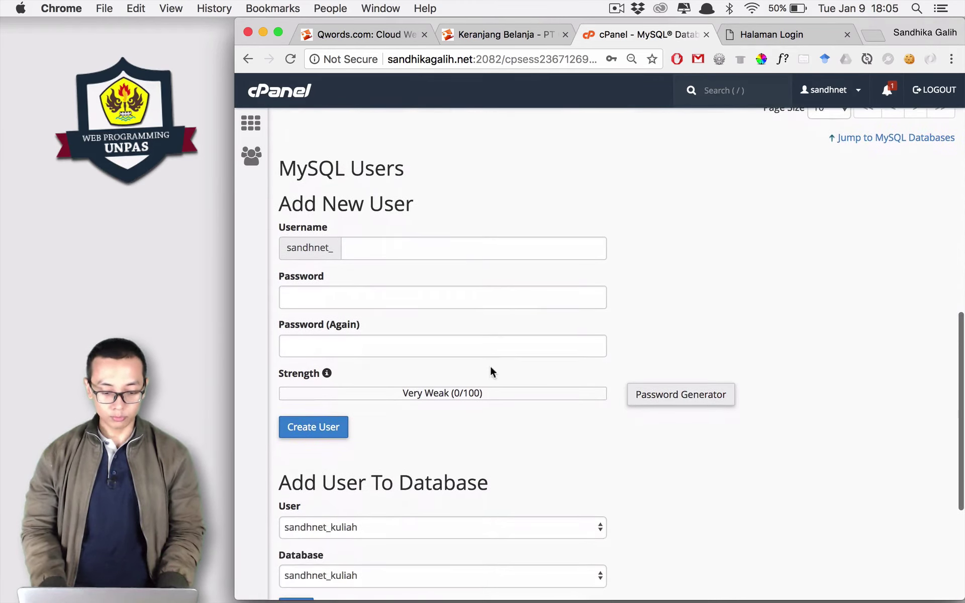
scroll(452, 342, "up", 3)
left_click(394, 328)
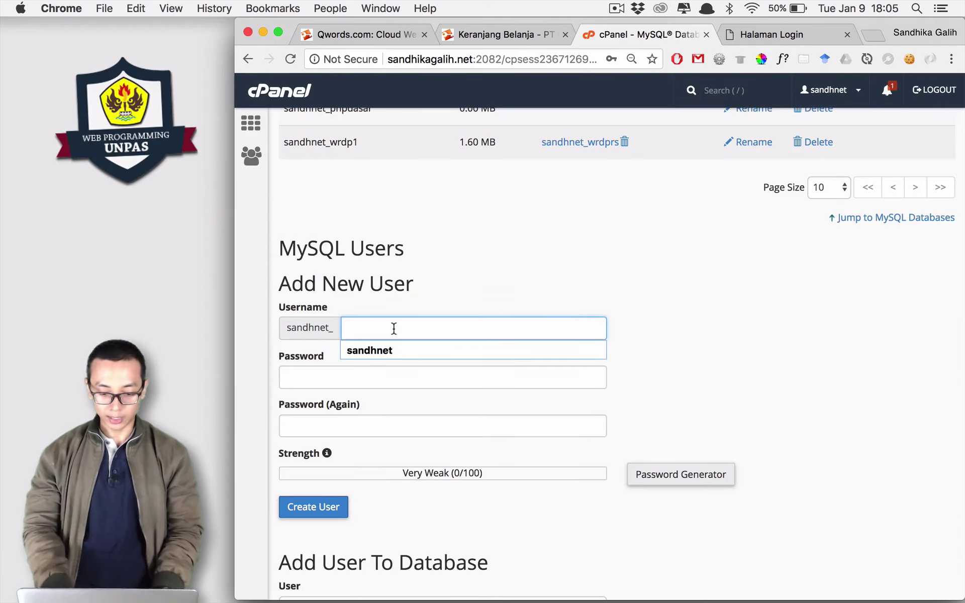
type("phpdasa")
left_click(333, 375)
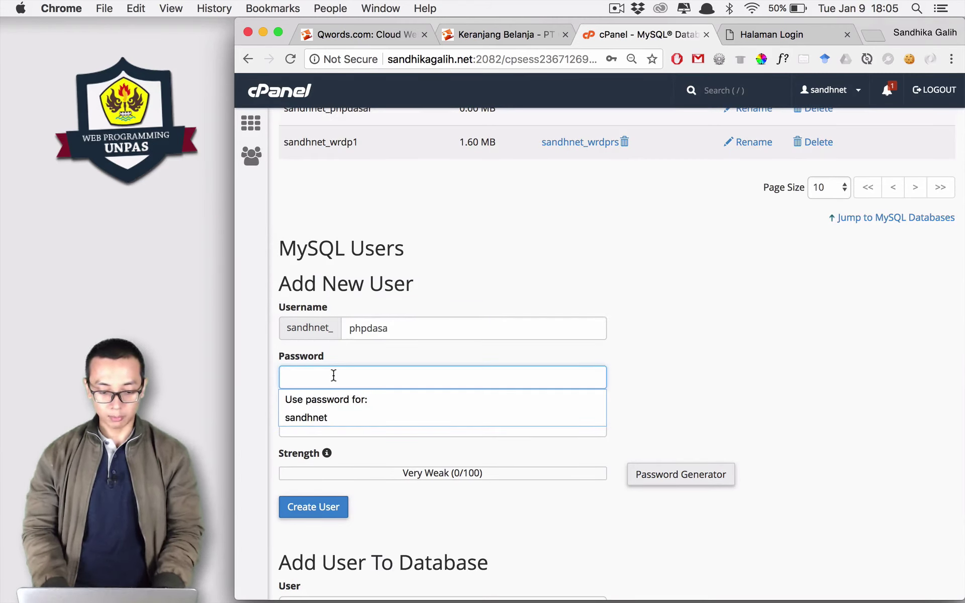
type("123456")
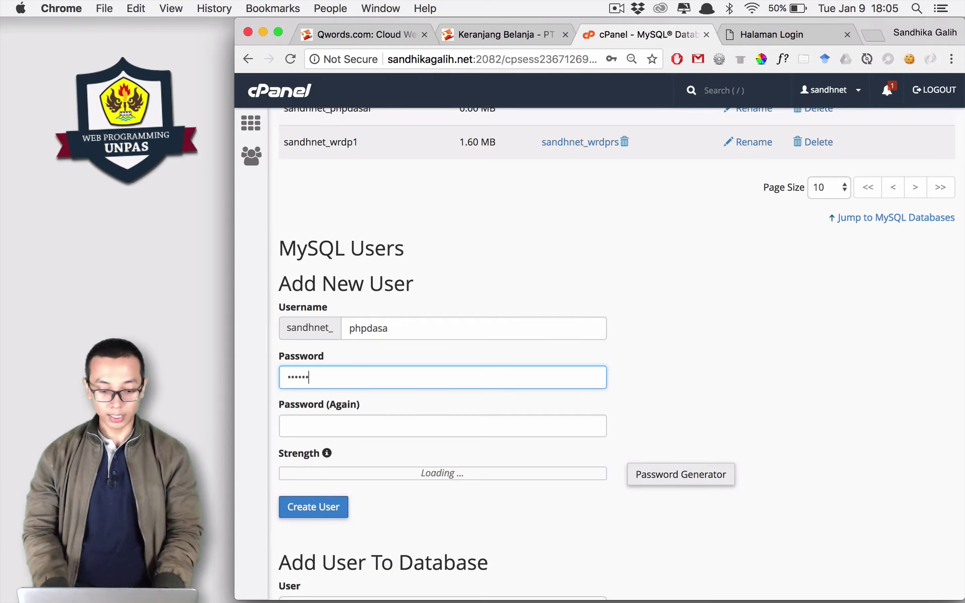
left_click(357, 427)
type("123456")
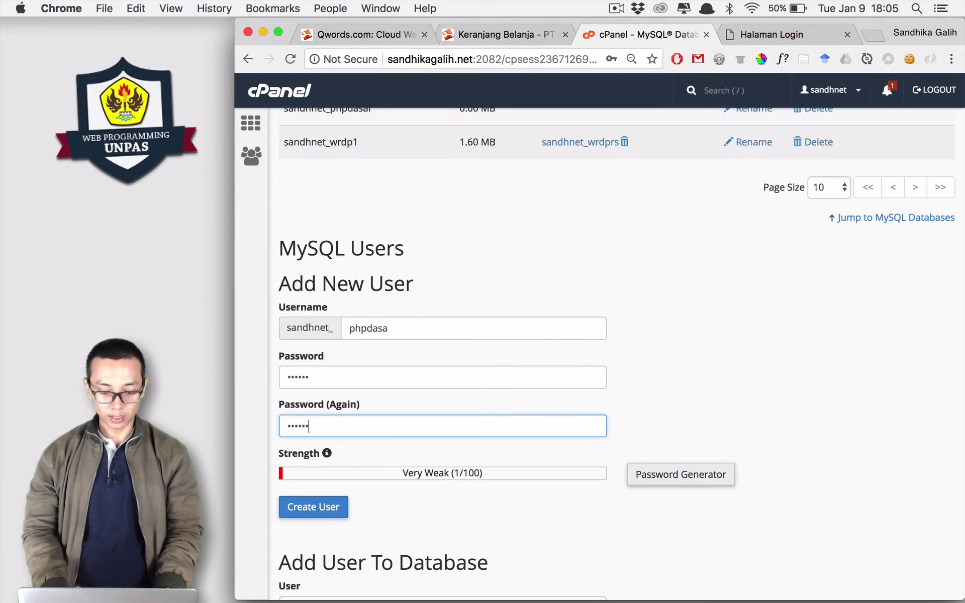
left_click(324, 511)
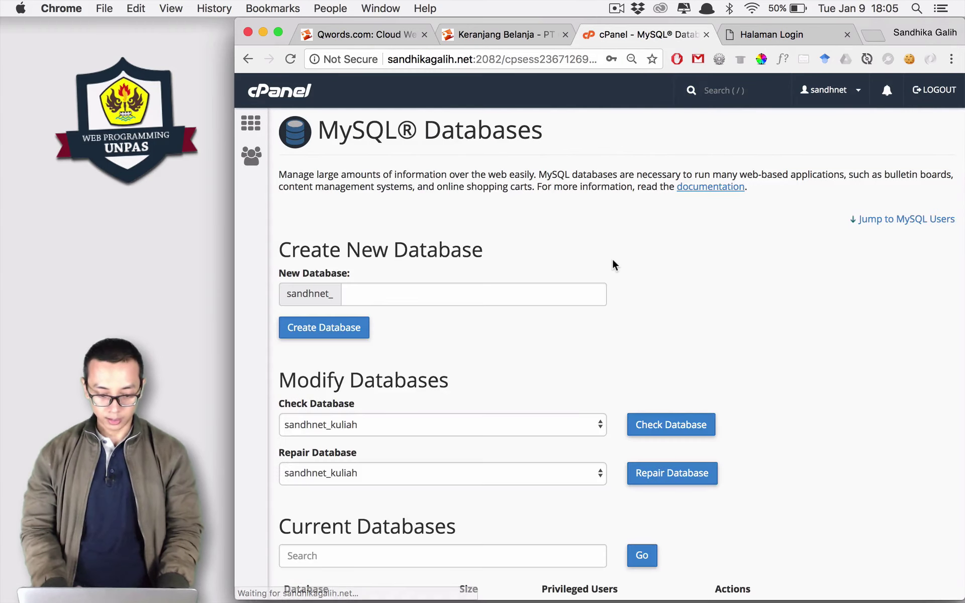
scroll(614, 330, "down", 3)
scroll(615, 335, "down", 3)
scroll(583, 445, "down", 5)
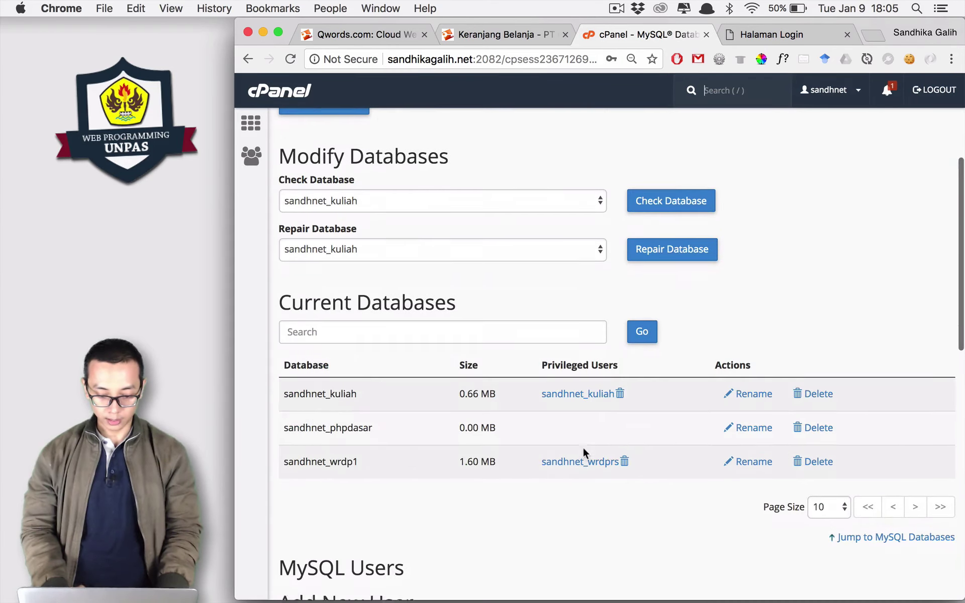
scroll(583, 445, "down", 10)
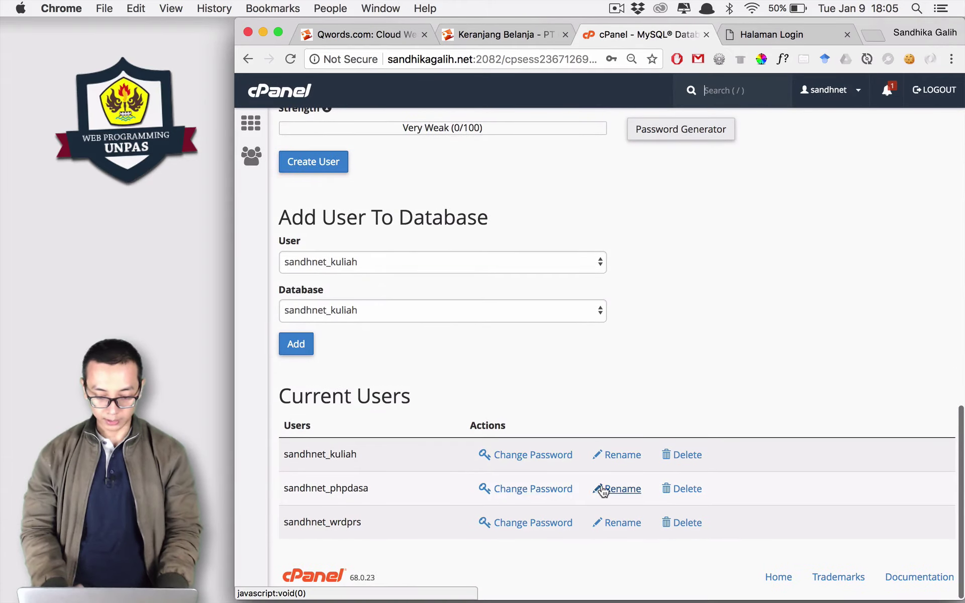
Rename MySQL user sandhnet_phpdasa to sandhnet_phpdsr.
left_click(607, 489)
left_click(551, 355)
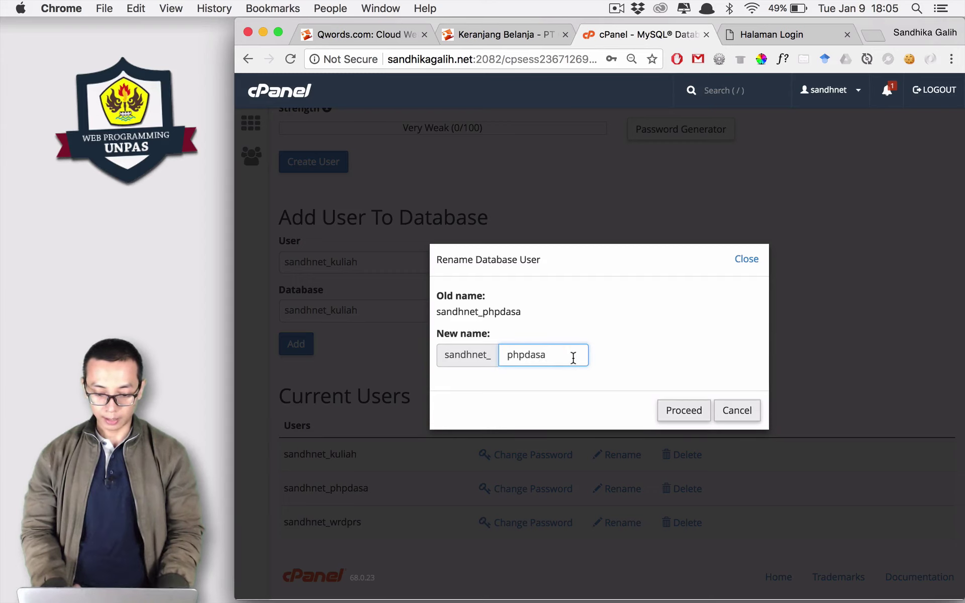
left_click_drag(551, 356, 529, 357)
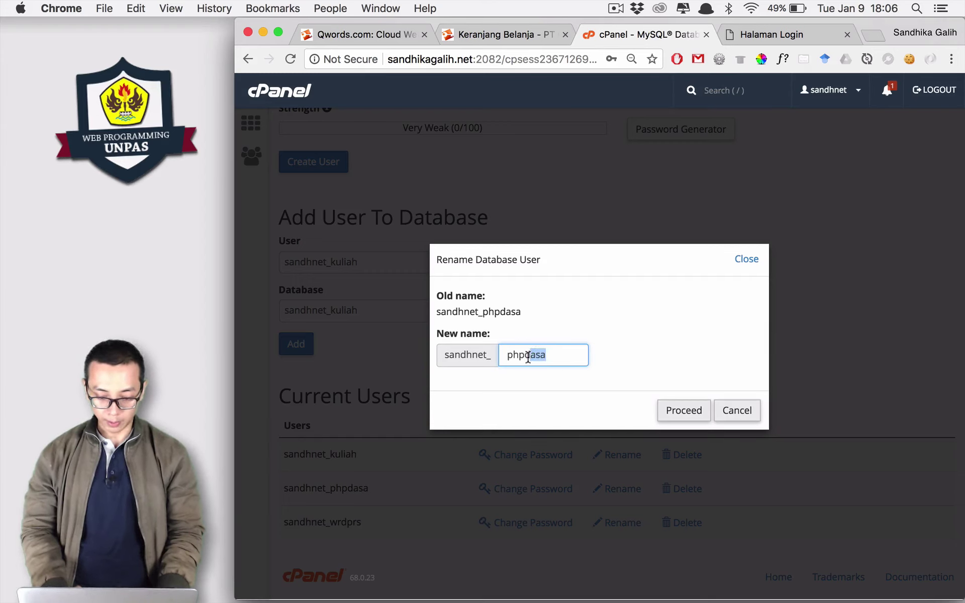
type("s")
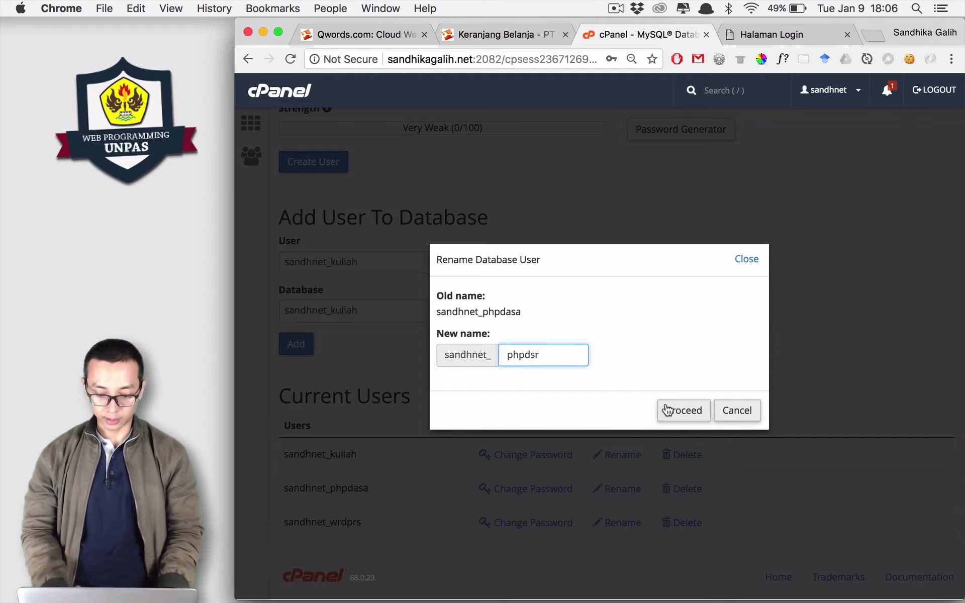
left_click(668, 409)
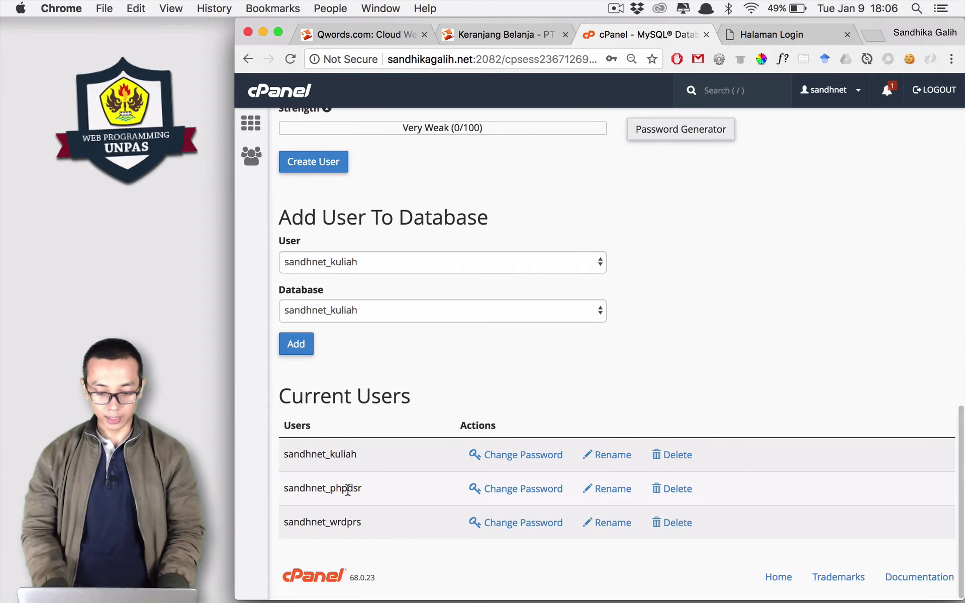
scroll(393, 490, "down", 1)
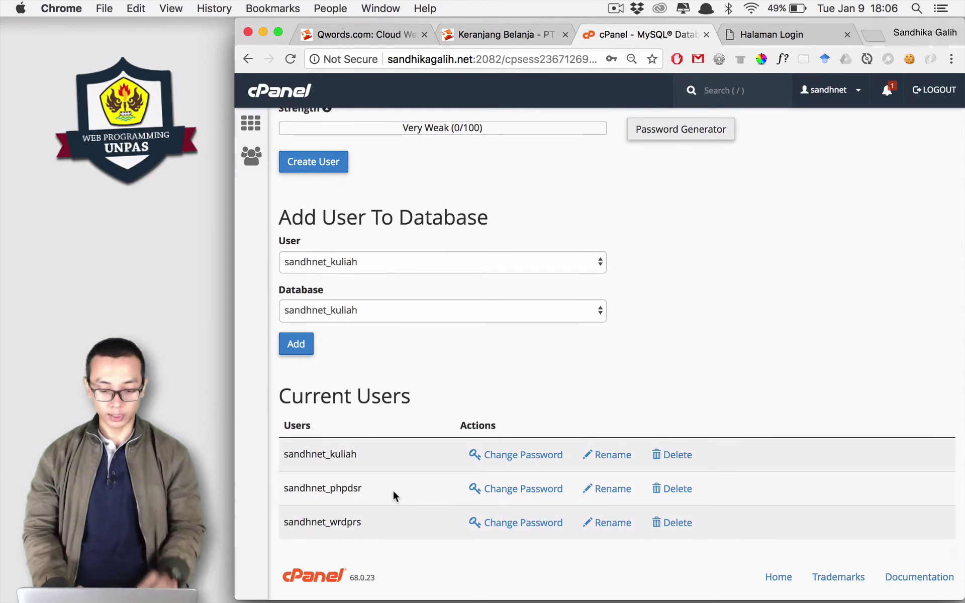
scroll(415, 478, "up", 2)
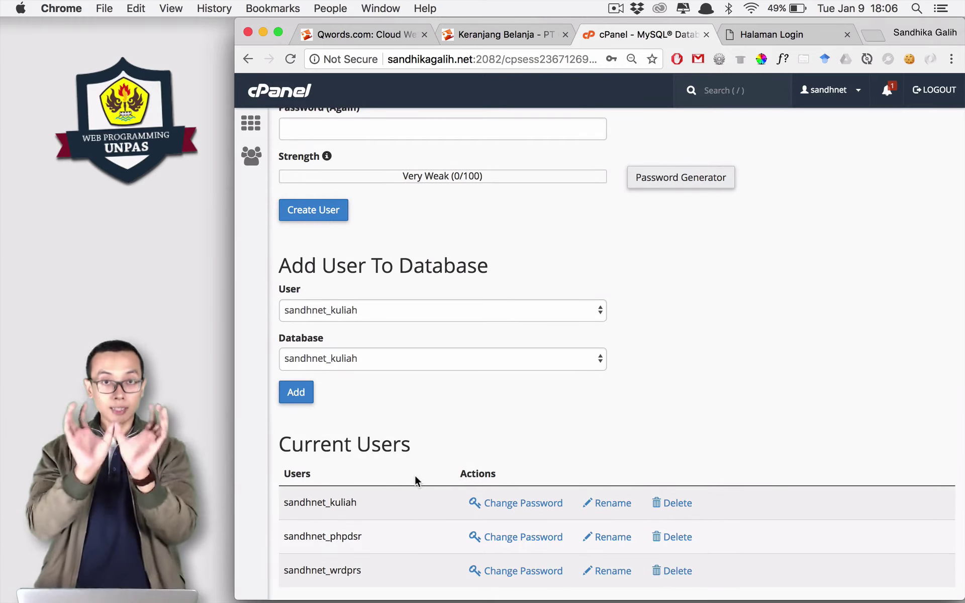
Add user sandhnet_phpdsr to database sandhnet_phpdasar to reach its Manage User Privileges page.
left_click(424, 307)
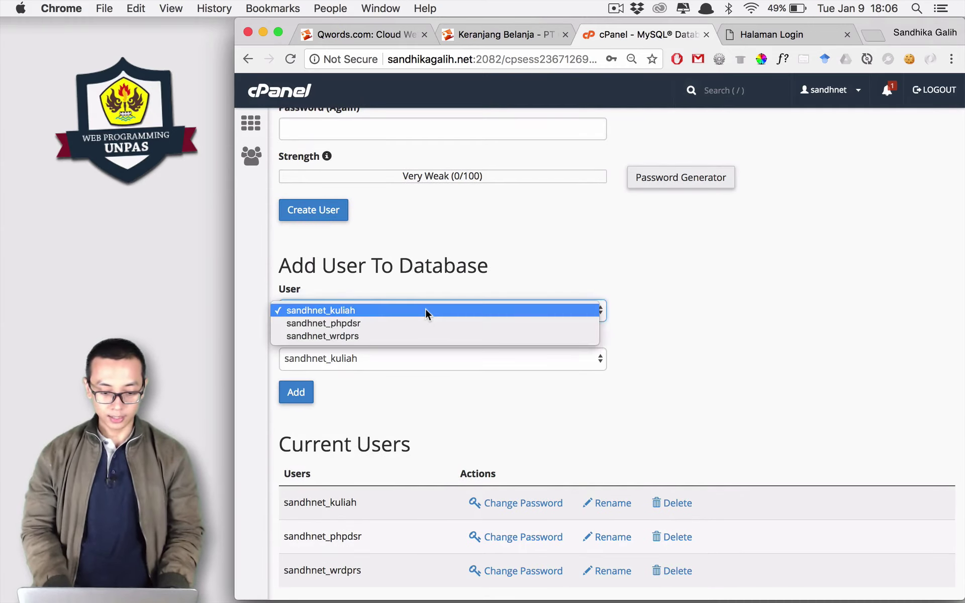
left_click(420, 321)
left_click(412, 311)
left_click(411, 309)
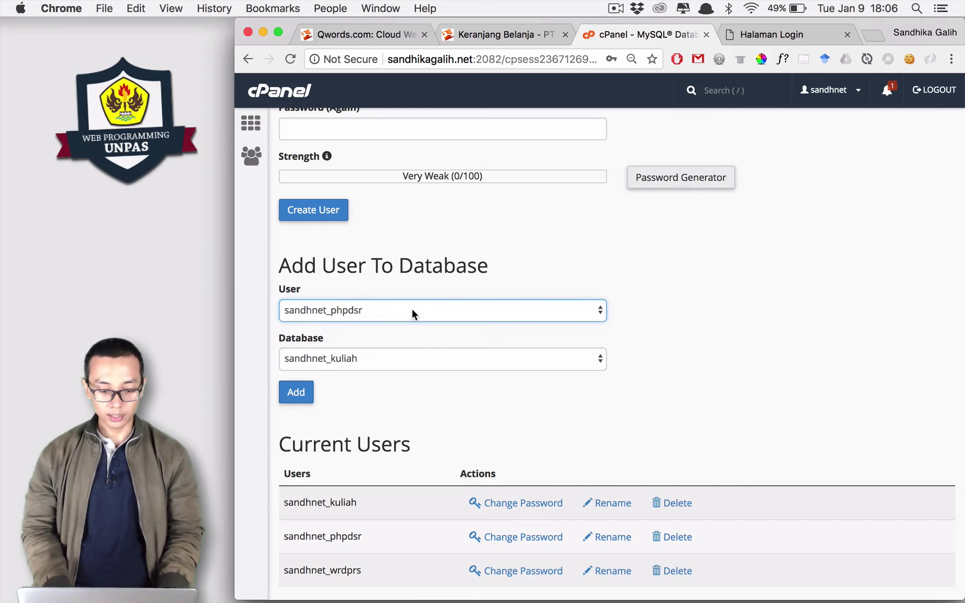
left_click(397, 358)
left_click(397, 372)
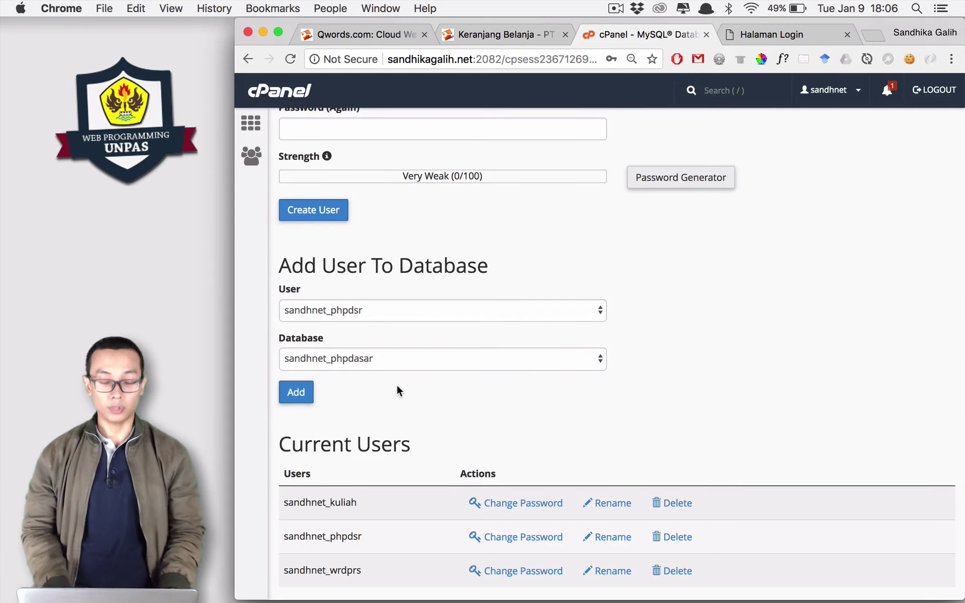
left_click(296, 394)
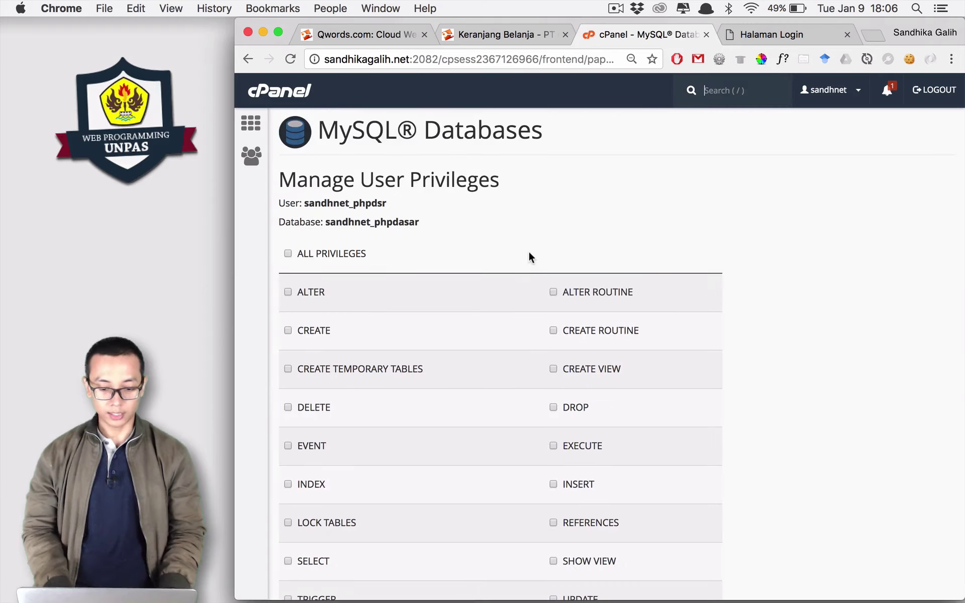
Grant sandhnet_phpdsr ALL PRIVILEGES on sandhnet_phpdasar and save the changes.
scroll(529, 253, "down", 1)
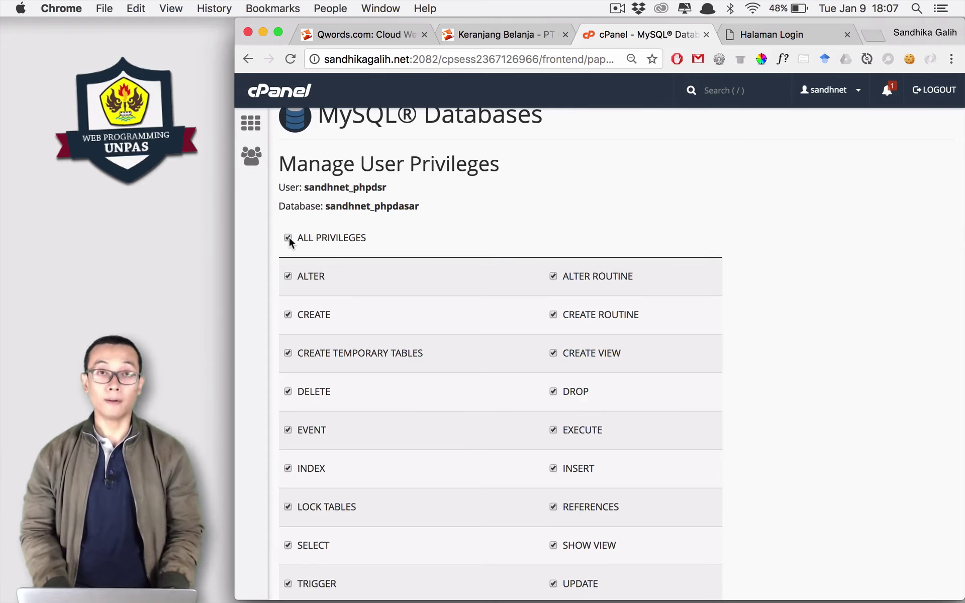
scroll(742, 297, "down", 5)
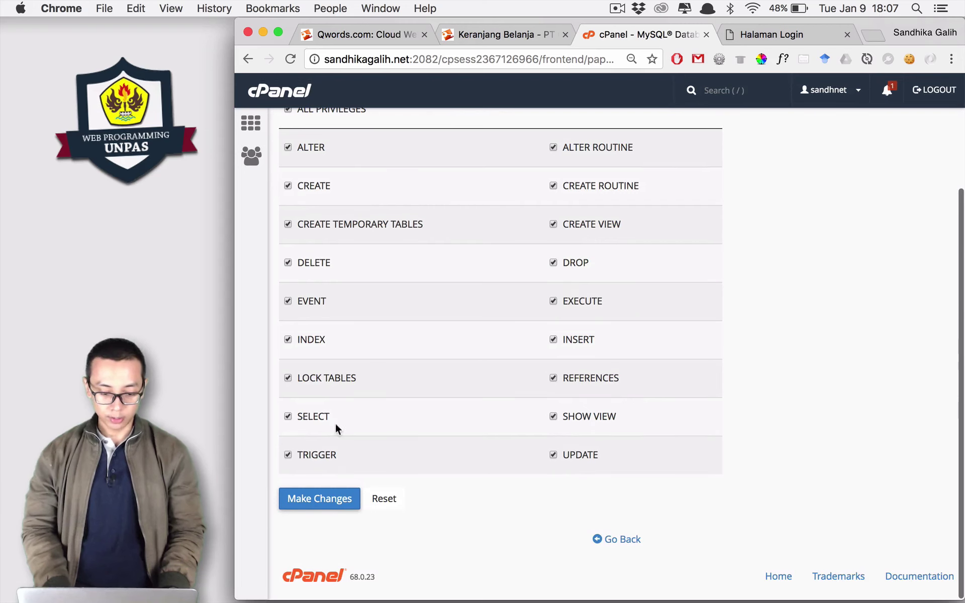
left_click(300, 503)
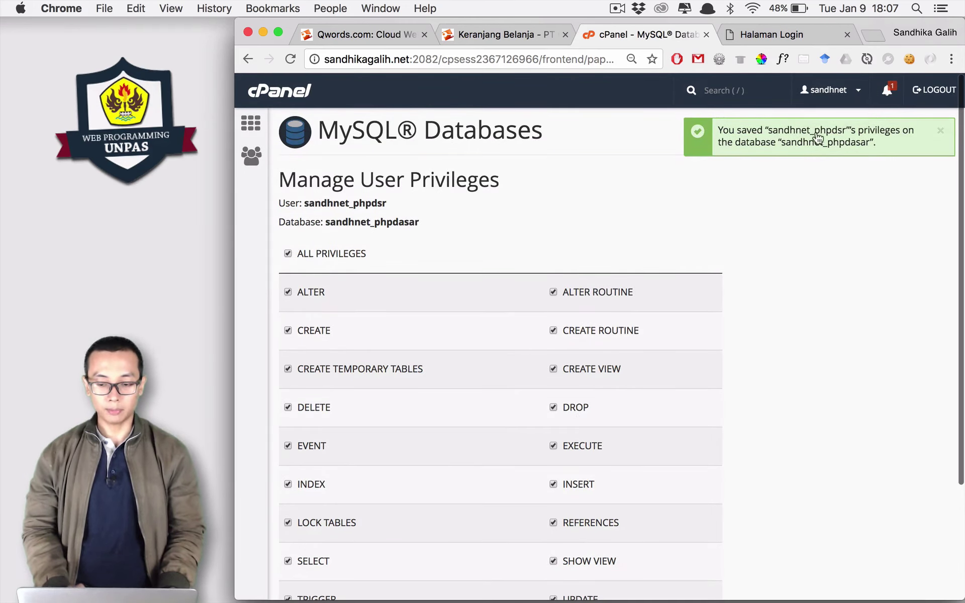
Return to the cPanel home page and launch phpMyAdmin from the Databases section.
left_click(251, 123)
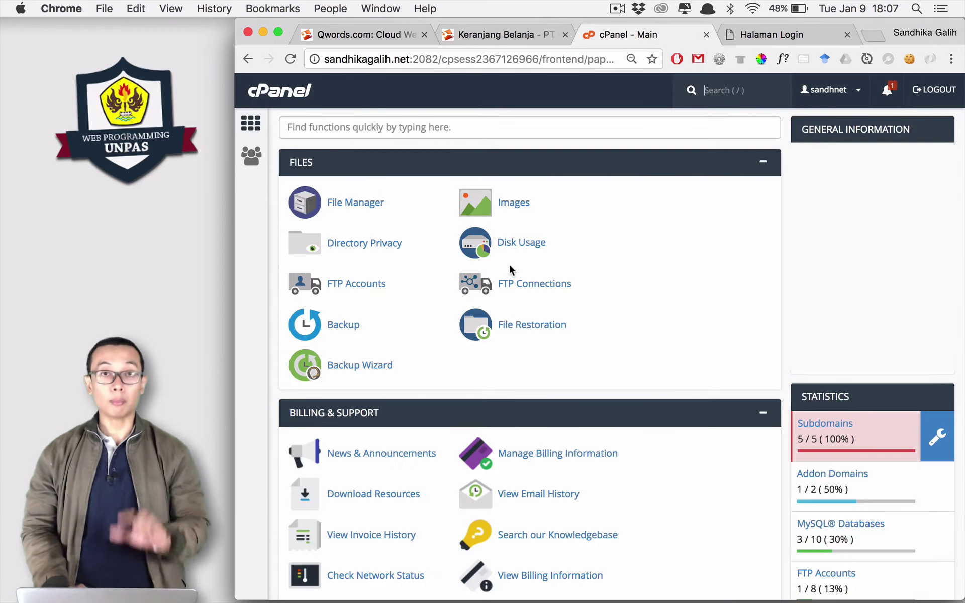
scroll(509, 270, "down", 10)
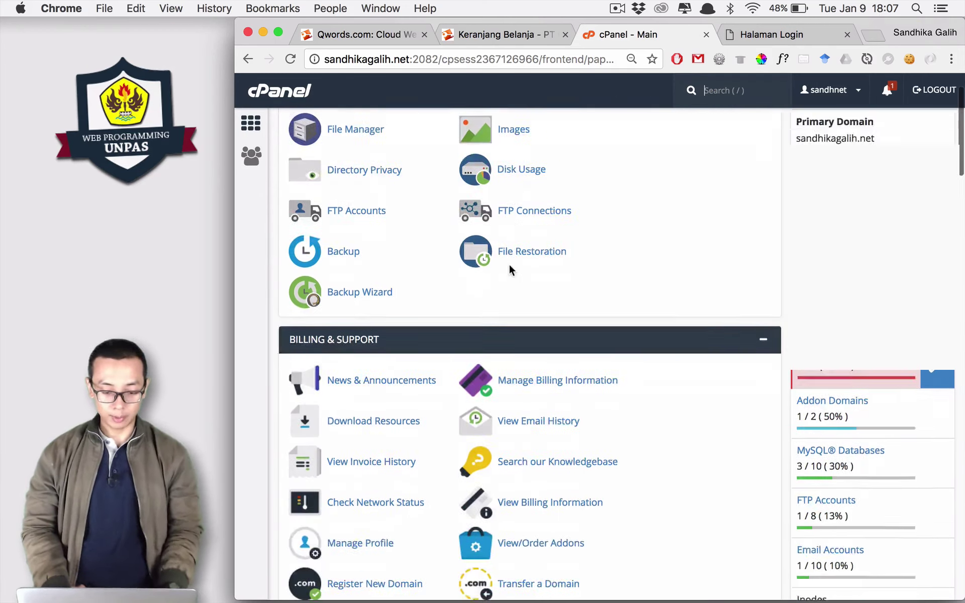
scroll(511, 272, "down", 4)
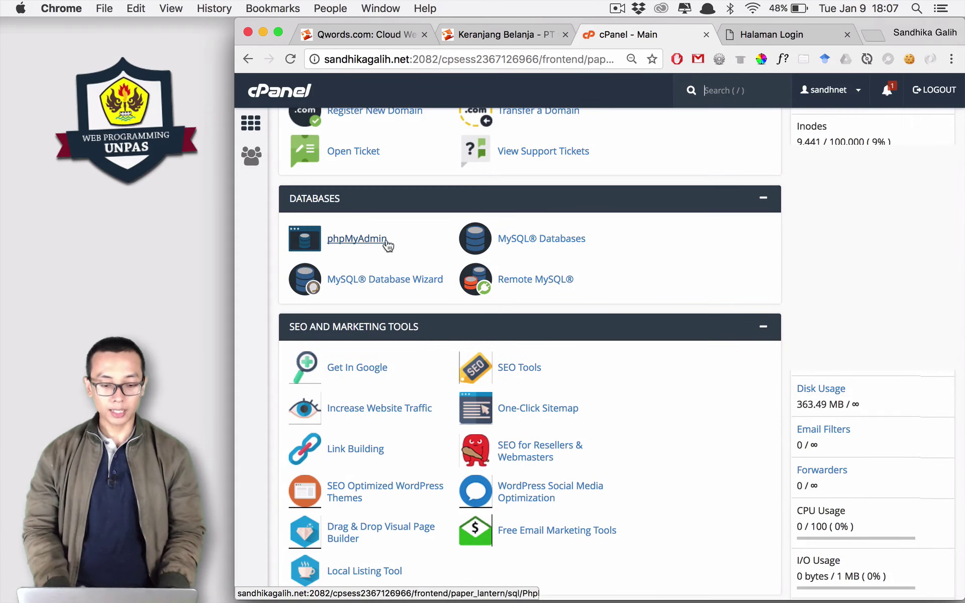
left_click(360, 239)
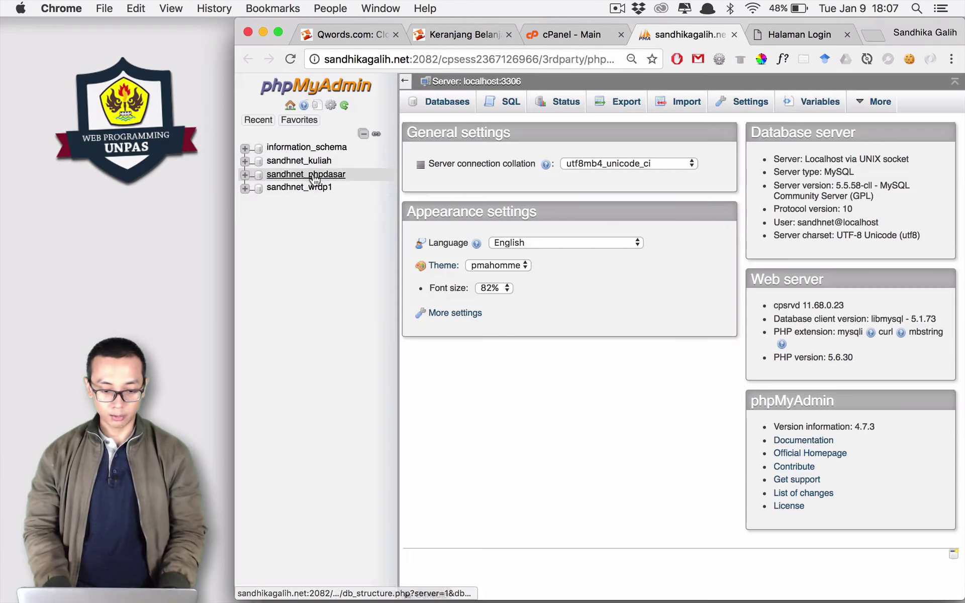
Choose htdocs/phpdasar/pertemuan22/phpdasar.sql as the import file for the phpdasar database.
left_click(312, 175)
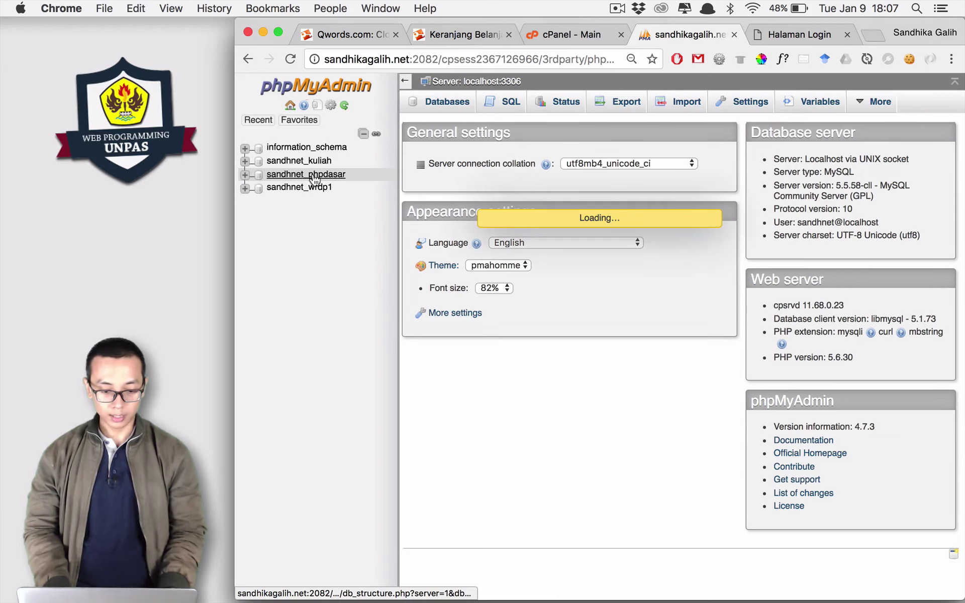
left_click(737, 108)
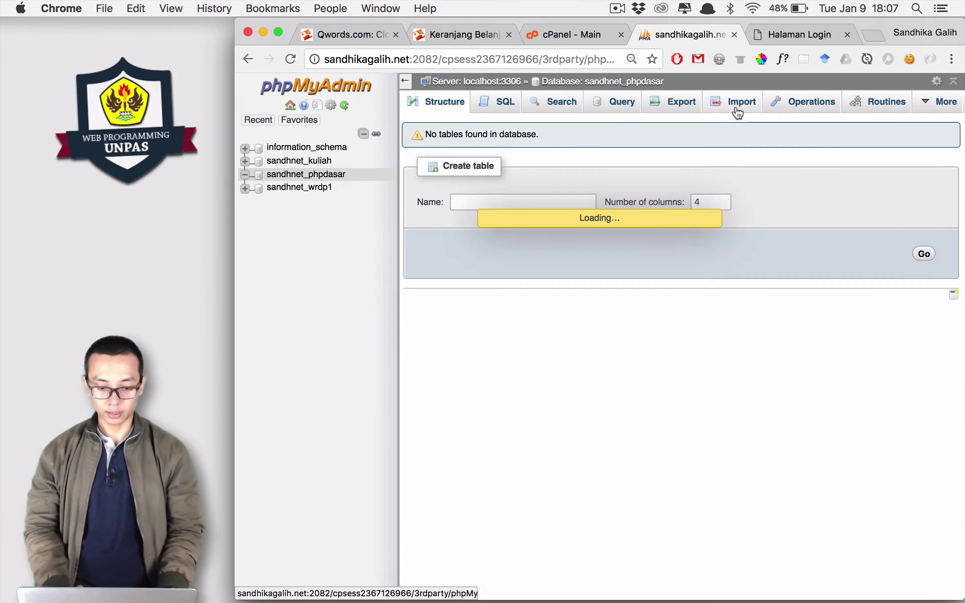
left_click(554, 239)
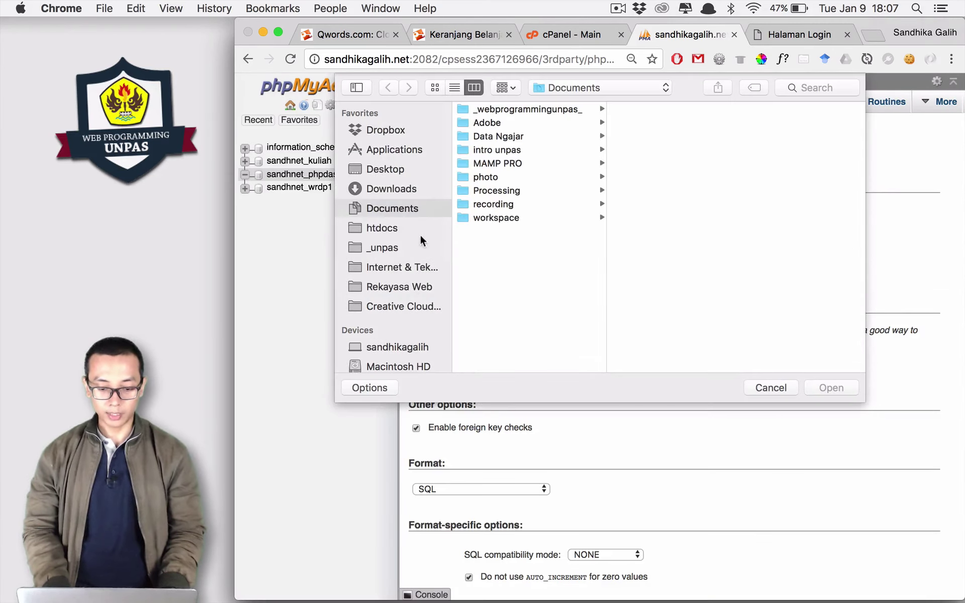
left_click(411, 227)
left_click(507, 217)
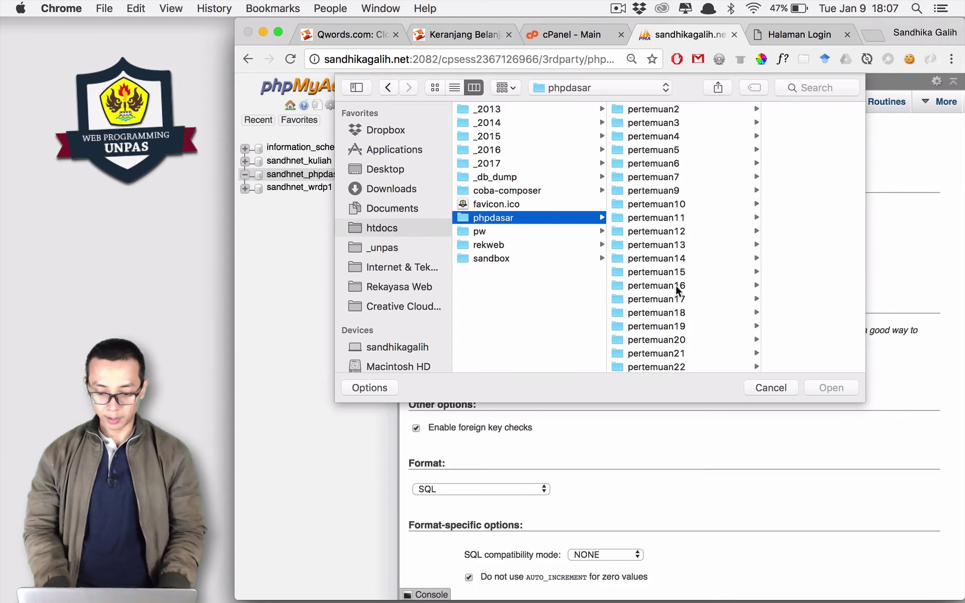
left_click(680, 342)
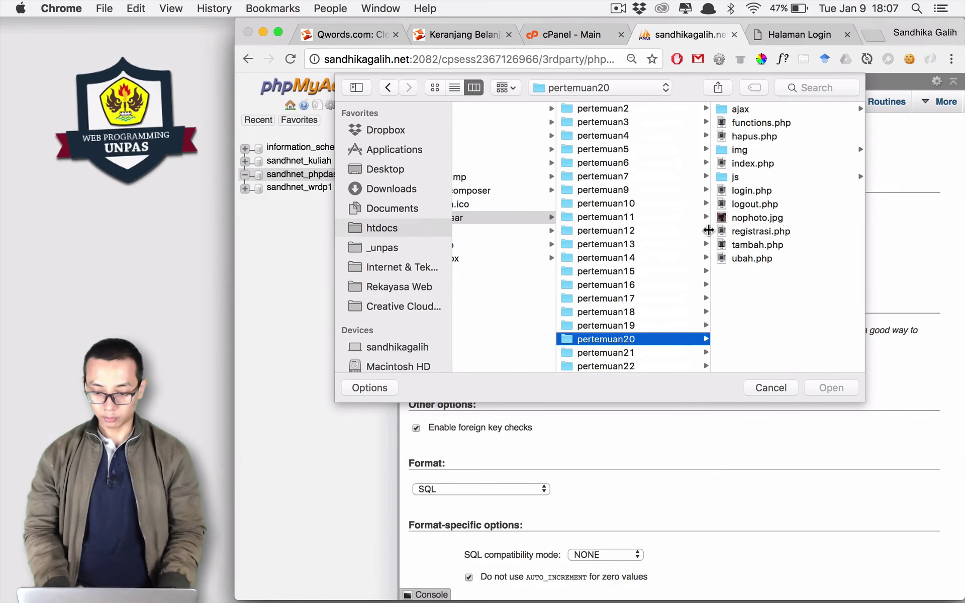
left_click(642, 362)
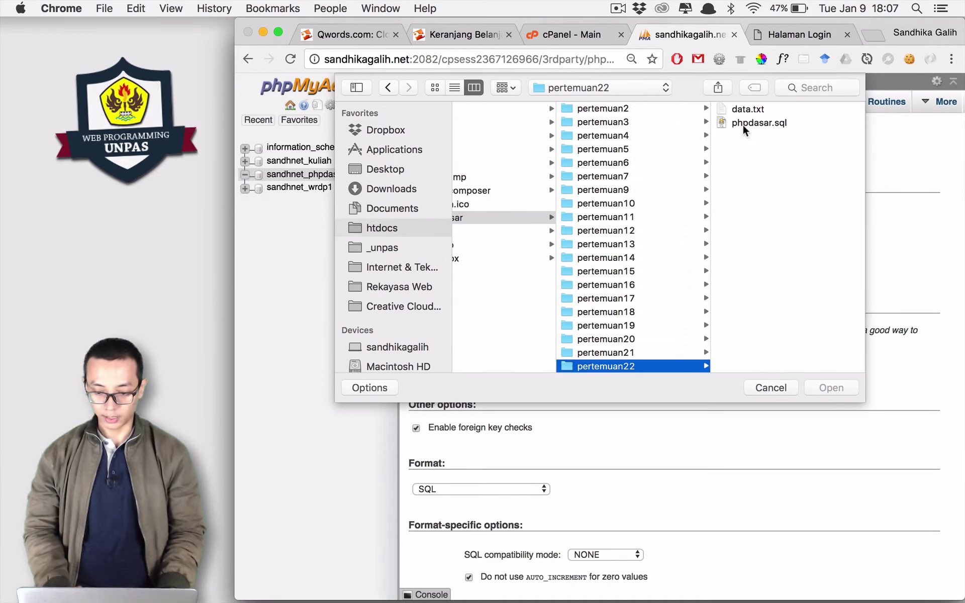
left_click(743, 125)
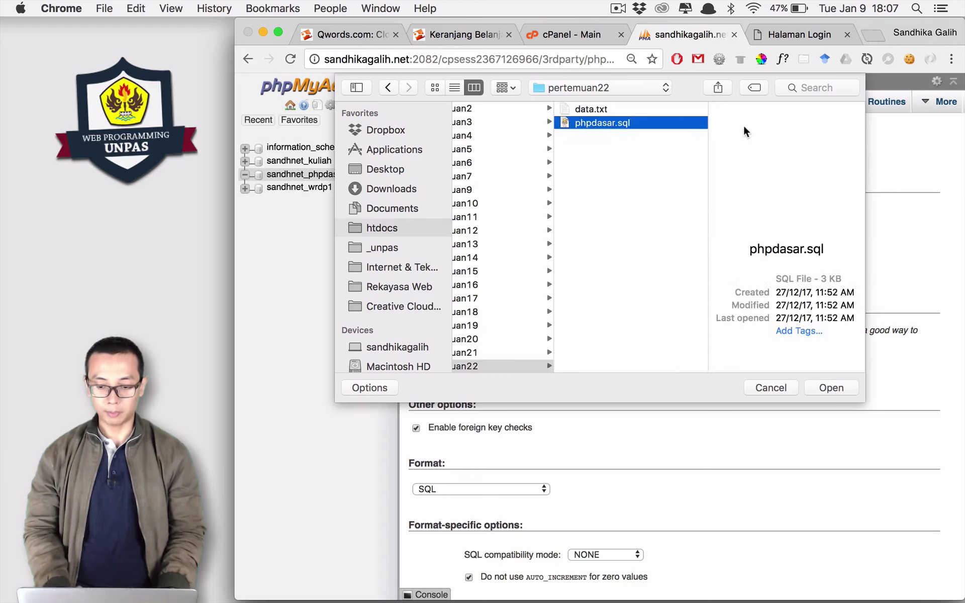
left_click(828, 388)
Run the import, check the success message, and view the mahasiswa table's six rows.
scroll(738, 455, "down", 3)
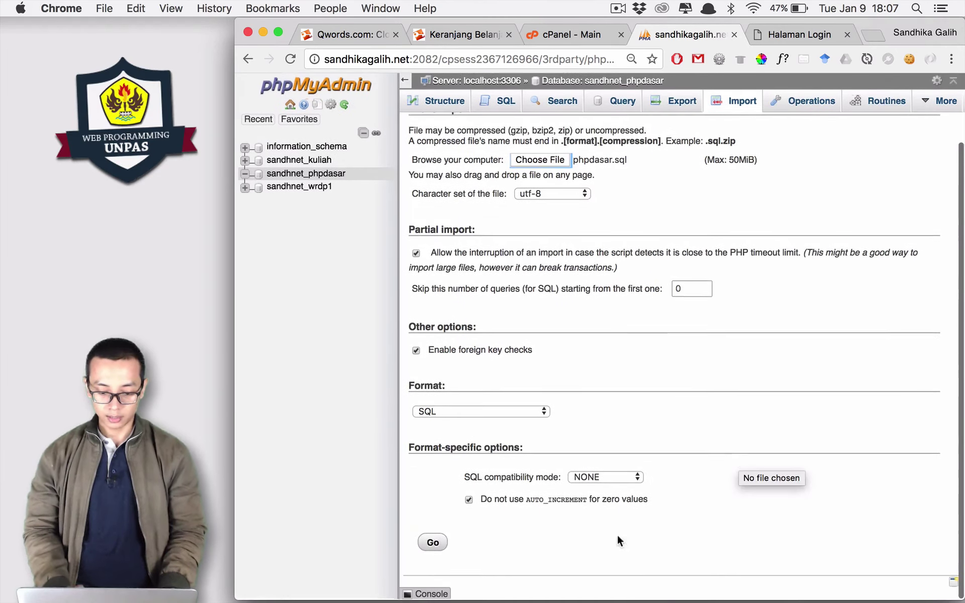
left_click(433, 542)
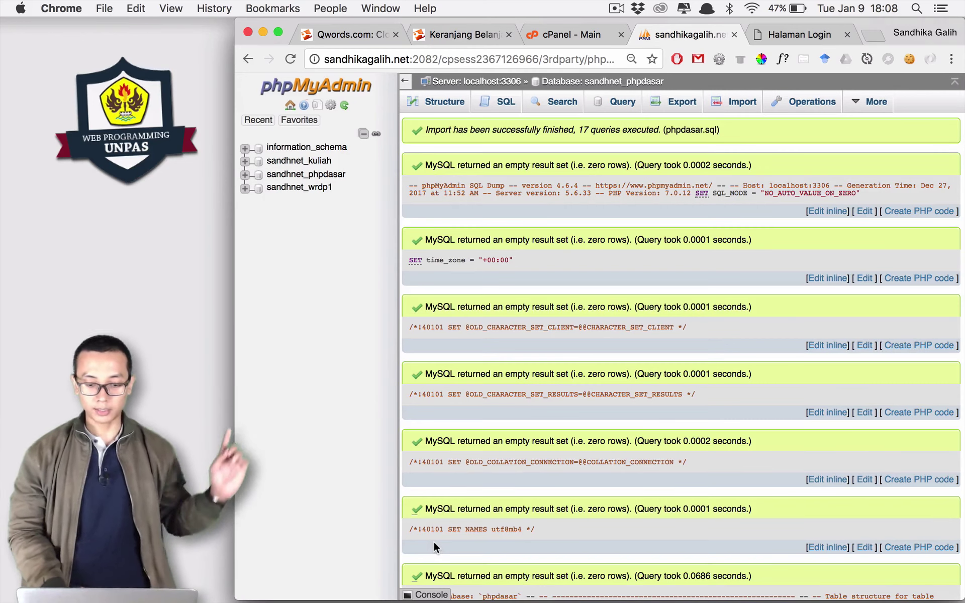
triple_click(472, 131)
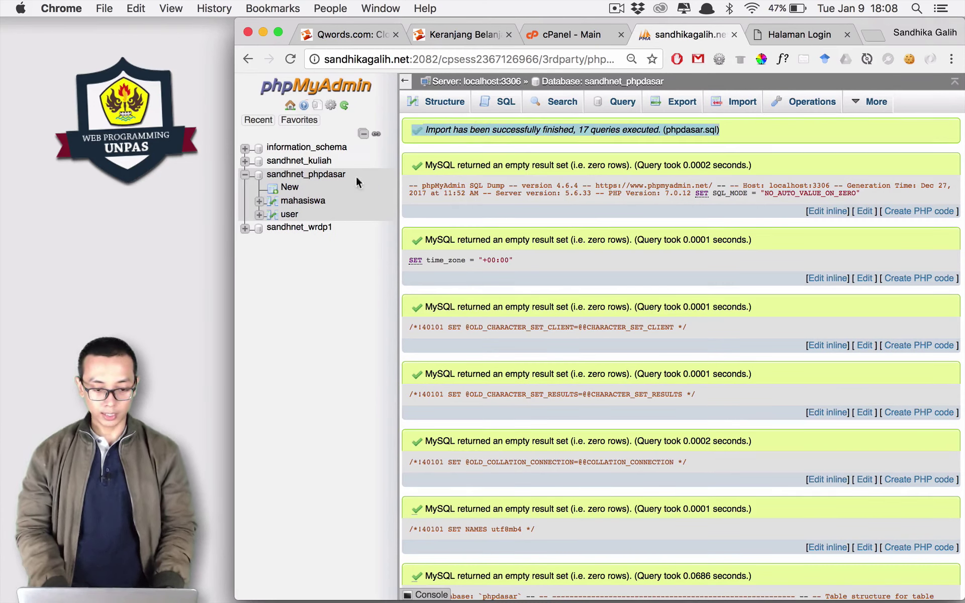
left_click(307, 202)
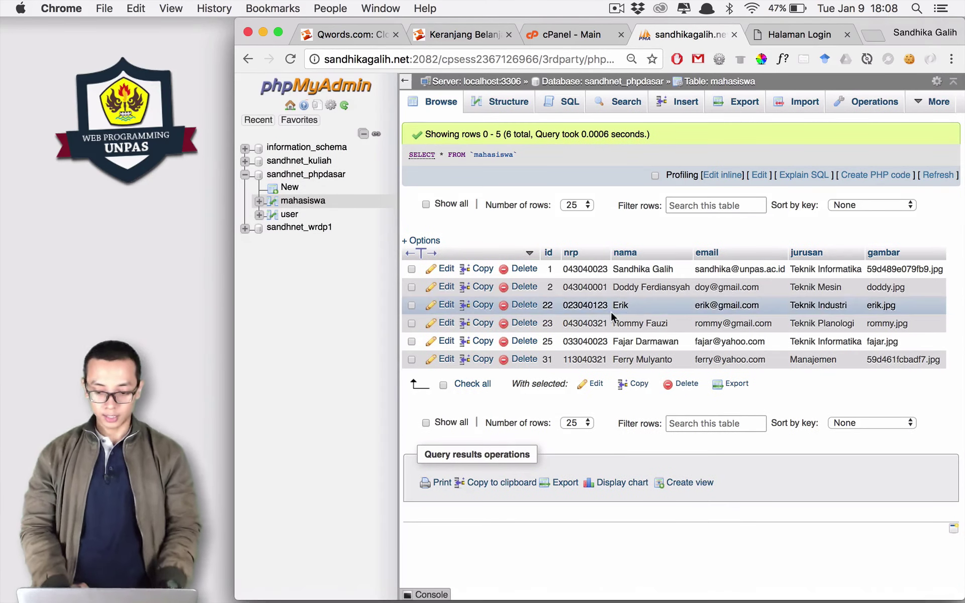
Try logging in on the live login.php page, which reports 'username / password salah'.
left_click(801, 31)
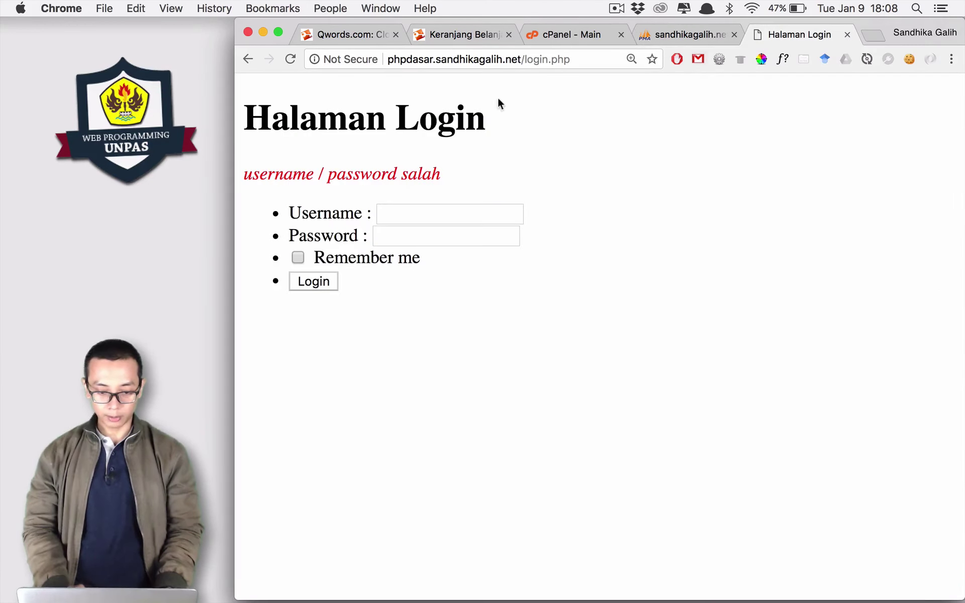
left_click(446, 66)
key("Return")
type("a")
key("Tab")
type("a")
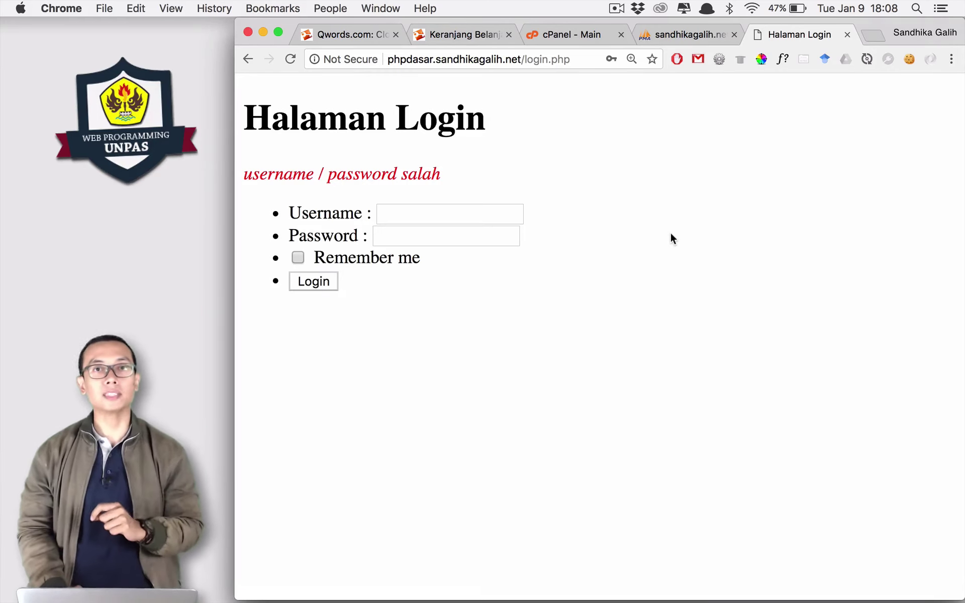
In Transmit, select the server's functions.php in public_html/phpdasar and bring up its context menu.
mouse_move(569, 583)
left_click(532, 575)
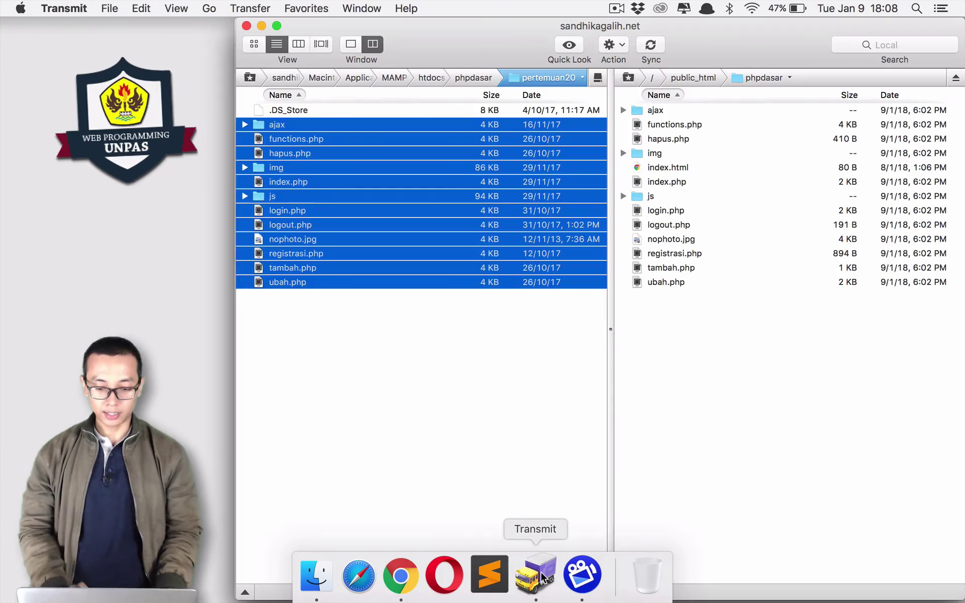
left_click(701, 444)
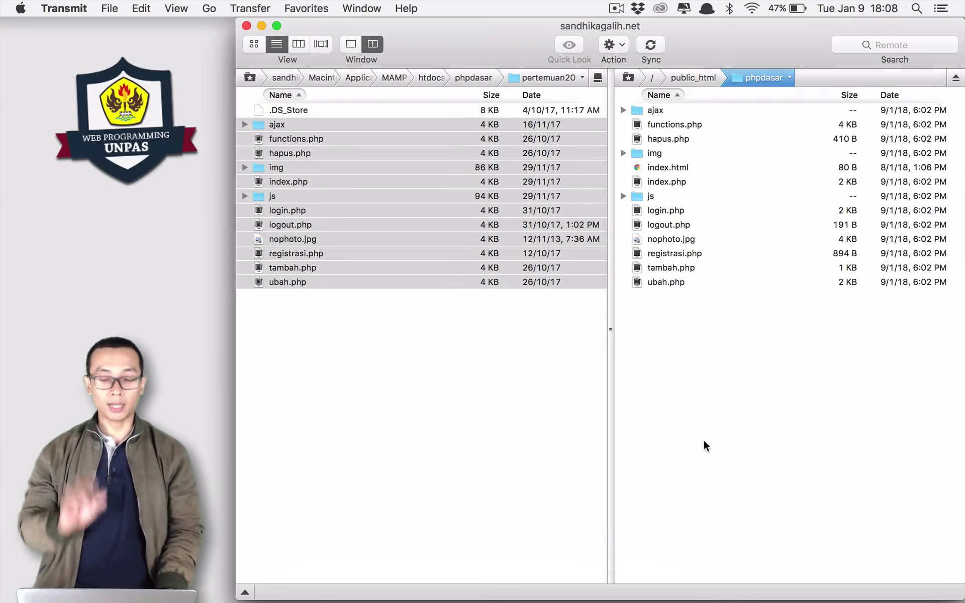
left_click(686, 125)
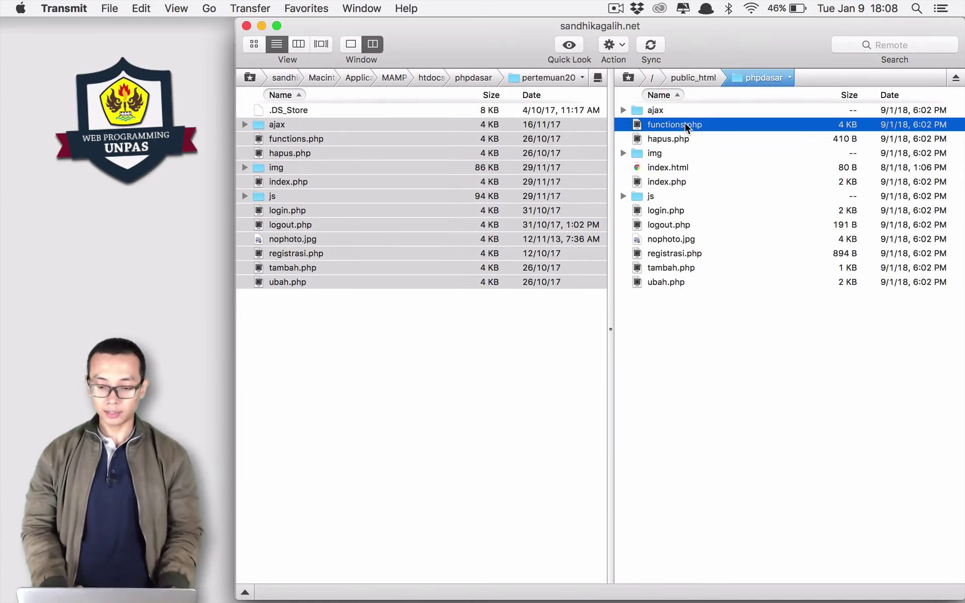
right_click(687, 126)
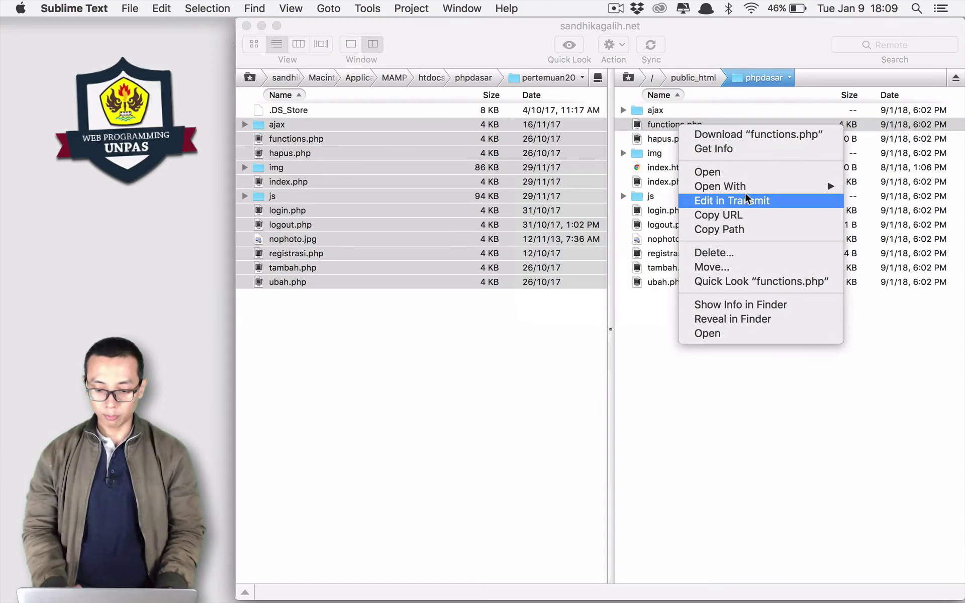
Open functions.php in Sublime Text and inspect the mysqli_connect host, user, password and database values.
mouse_move(743, 187)
left_click(648, 185)
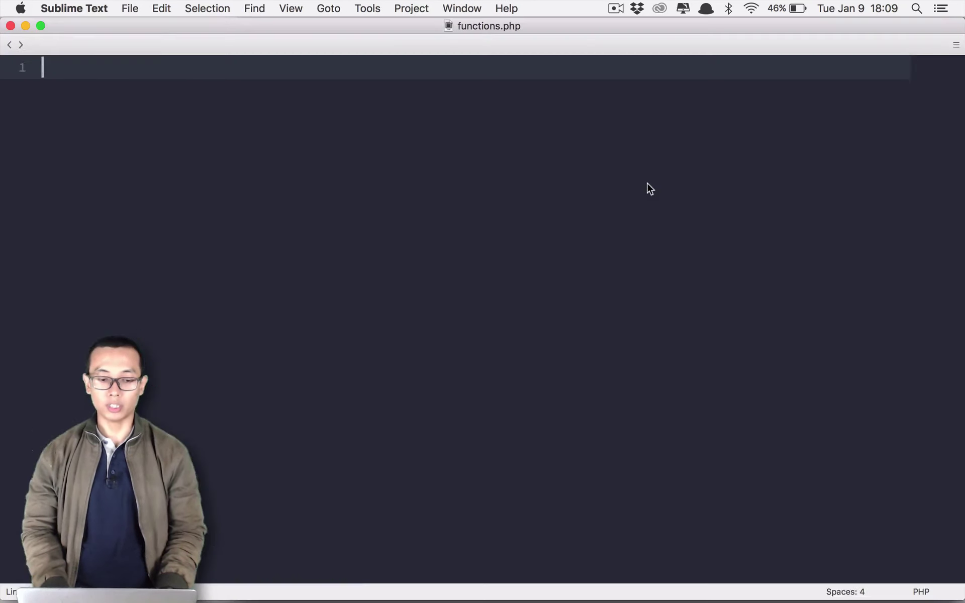
left_click_drag(151, 237, 506, 143)
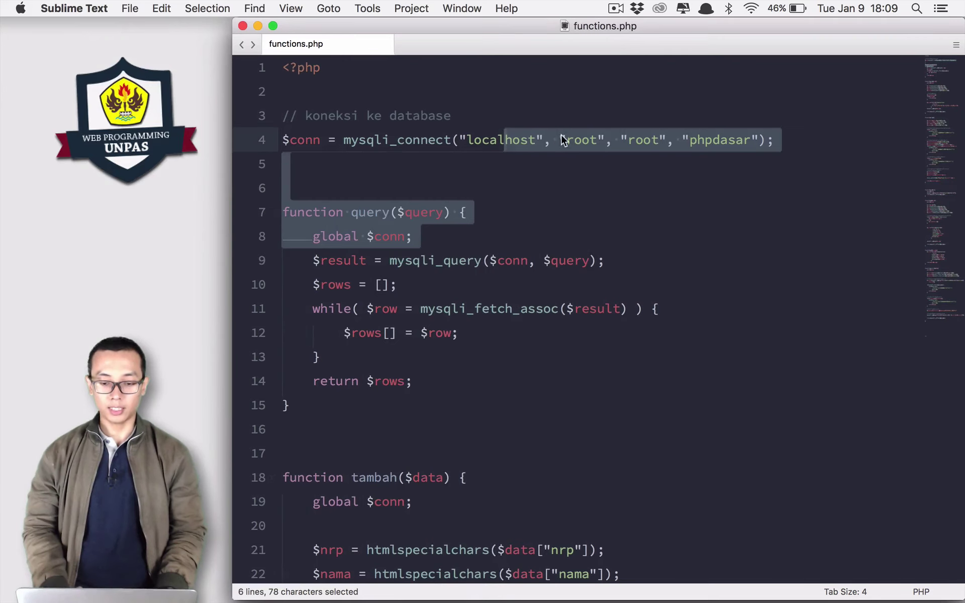
double_click(576, 141)
double_click(509, 140)
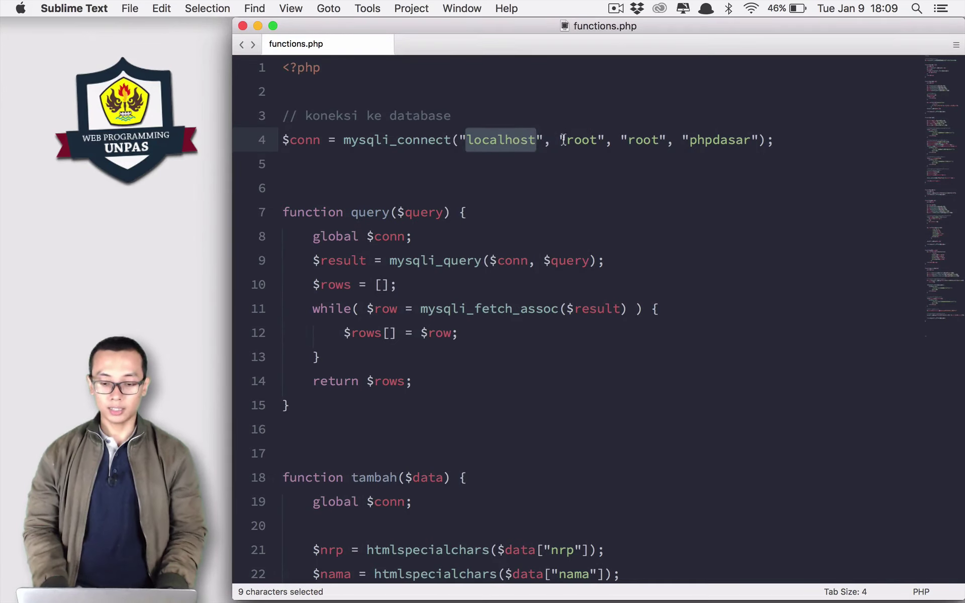
double_click(583, 141)
left_click(643, 146)
double_click(643, 146)
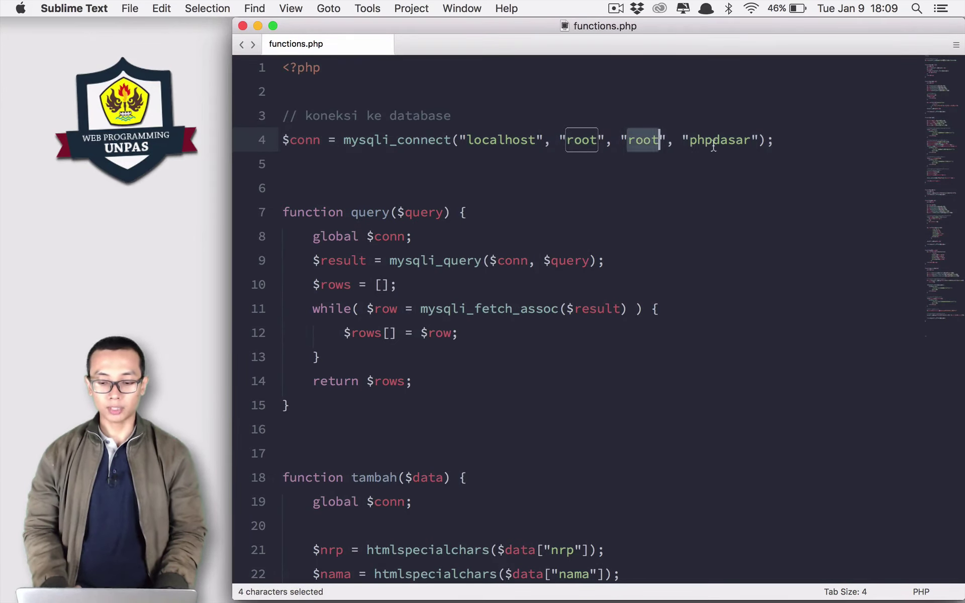
double_click(715, 147)
Check the phpMyAdmin mahasiswa table in Chrome, then return to functions.php.
key("super+Tab")
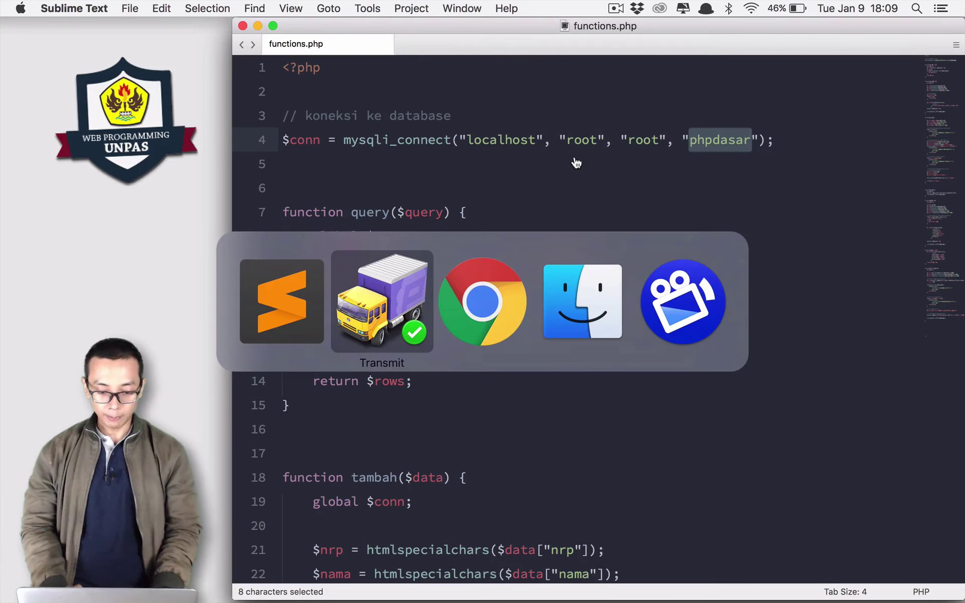
key("super+Tab")
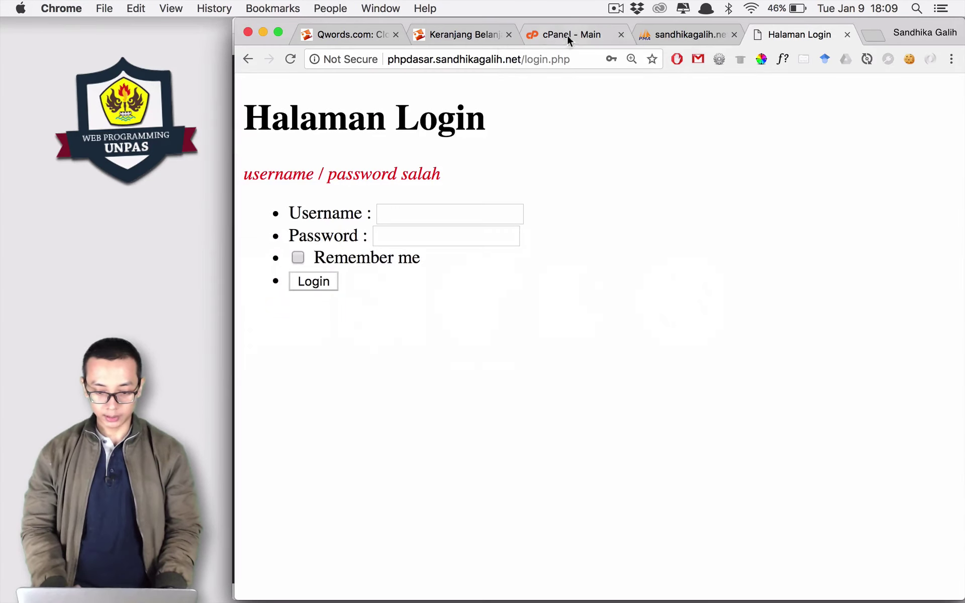
left_click(642, 39)
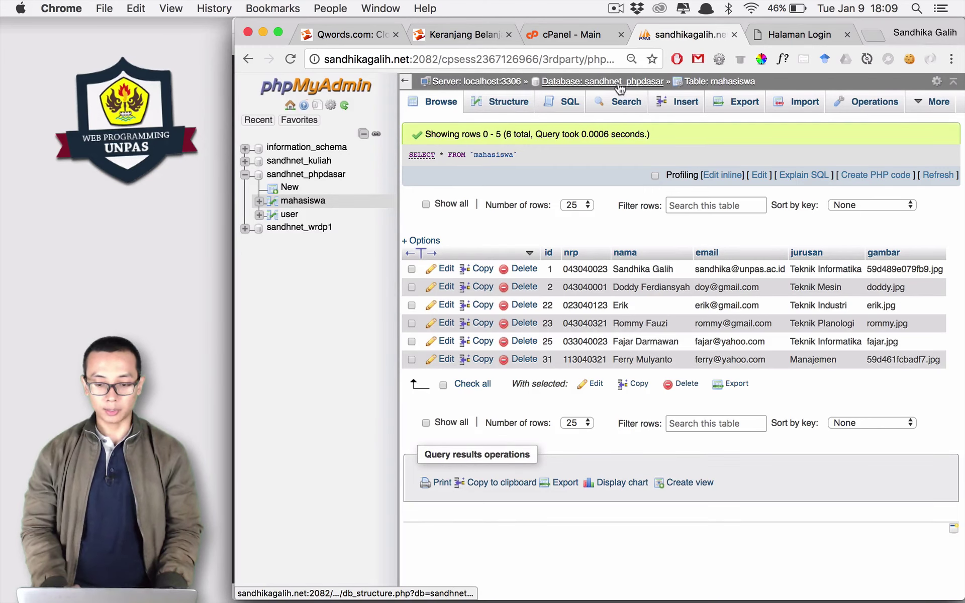
key("super+Tab")
Change the connection to user sandhnet_phpdsr, the hosting password, and database sandhnet_phpdasar.
double_click(508, 140)
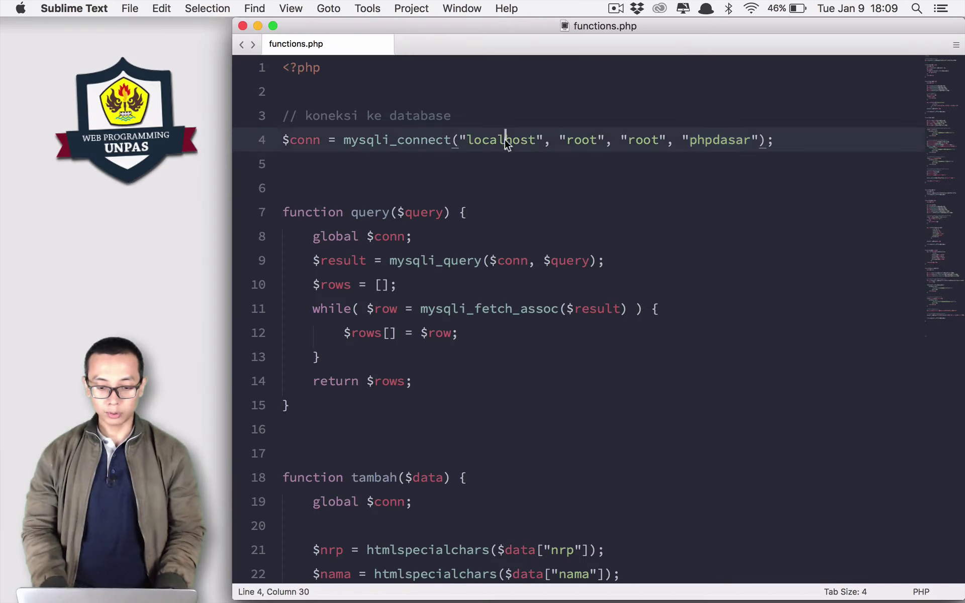
double_click(580, 141)
type("sandhnet_")
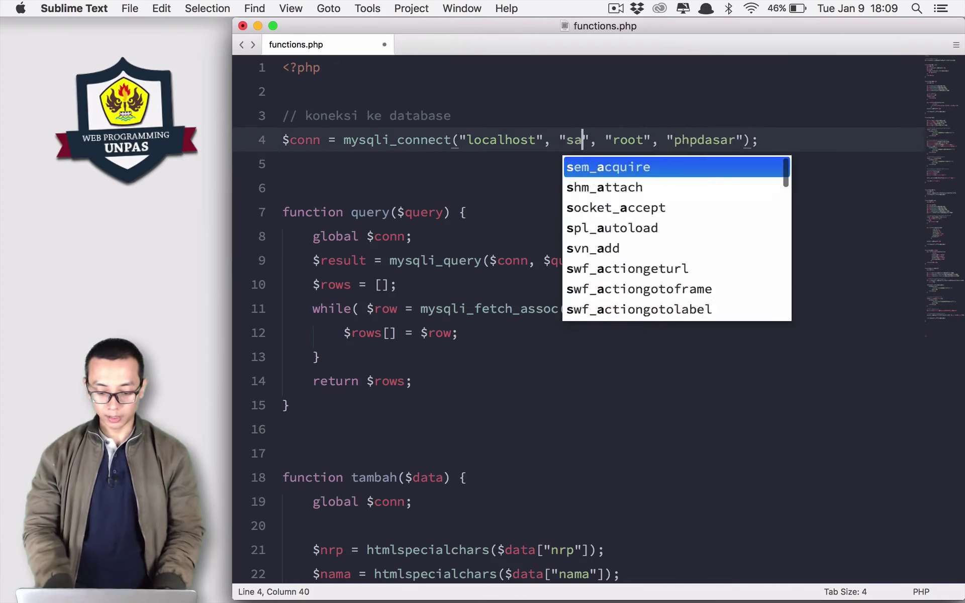
type("phpdsr")
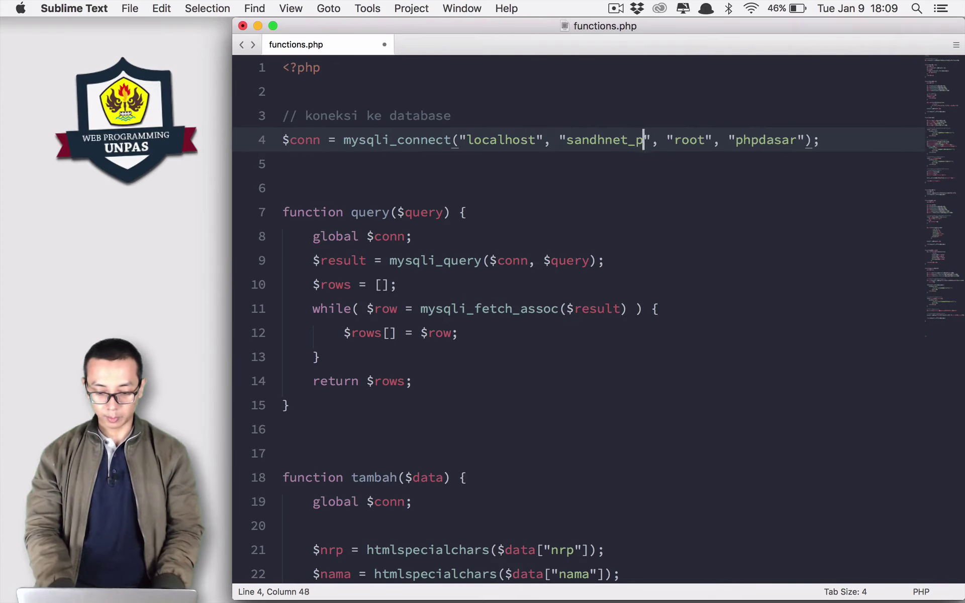
key("Right")
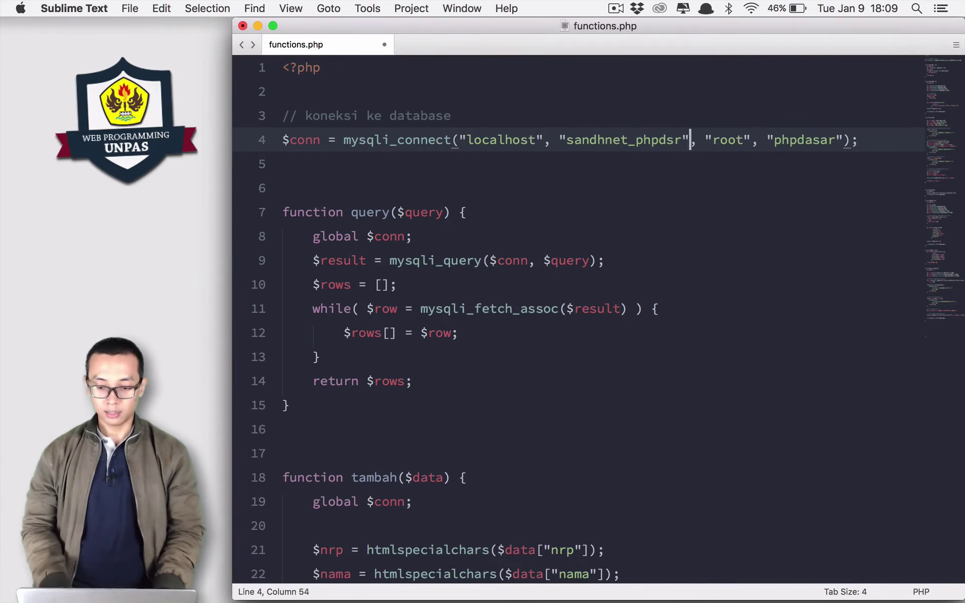
key("super+d")
type("123123")
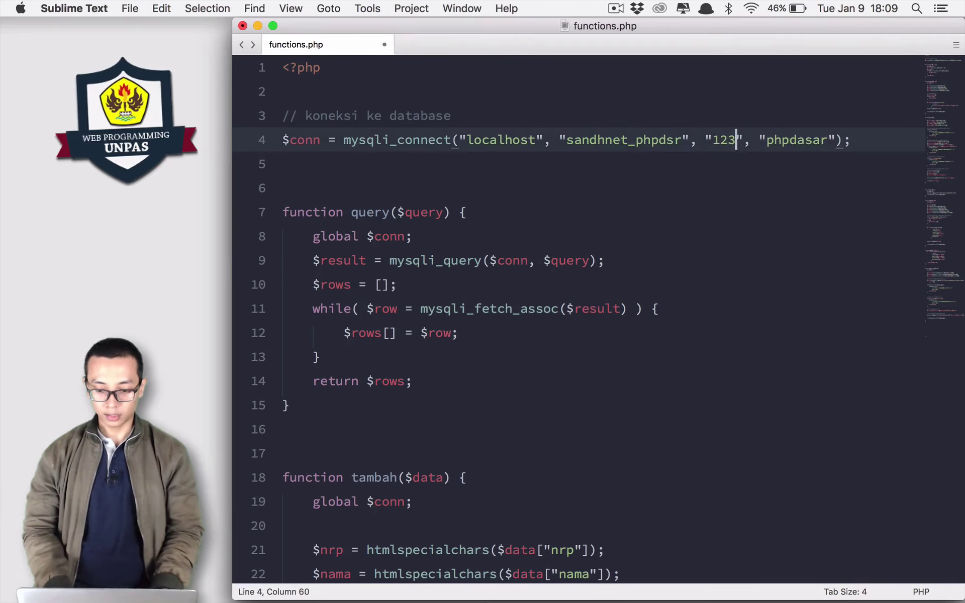
key("Right")
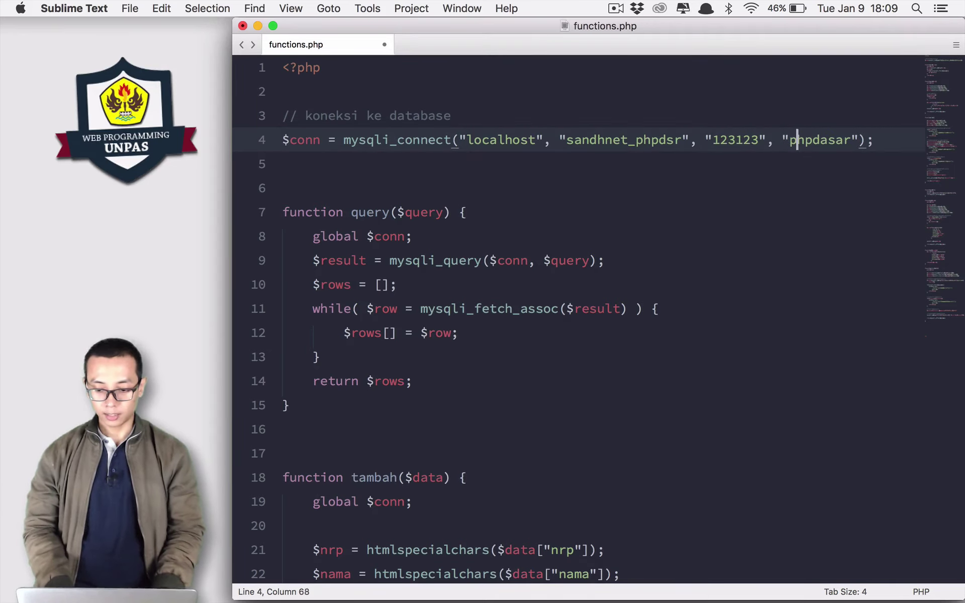
type("sandhnet_")
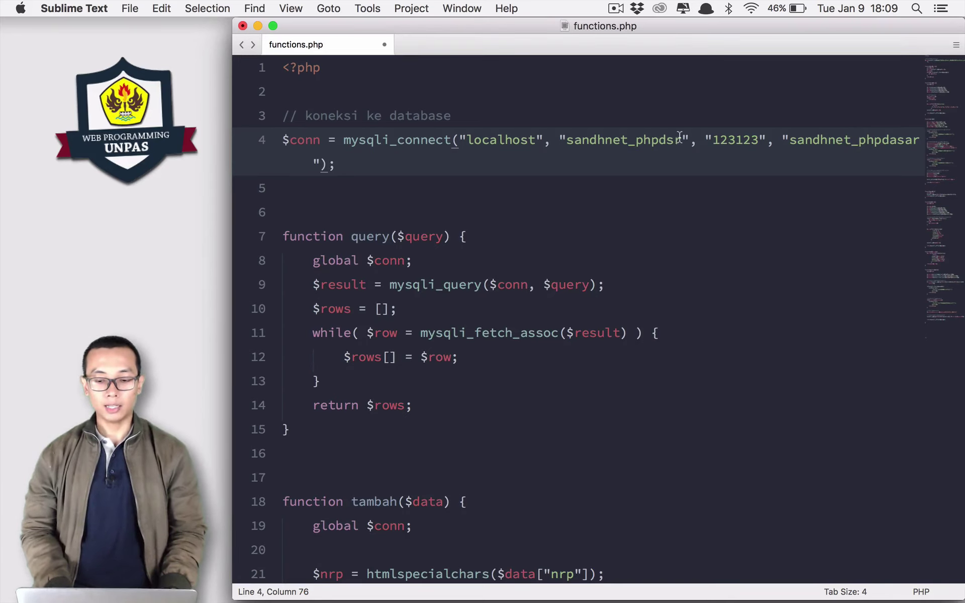
Save functions.php so Transmit uploads it to the server.
left_click_drag(681, 140, 566, 146)
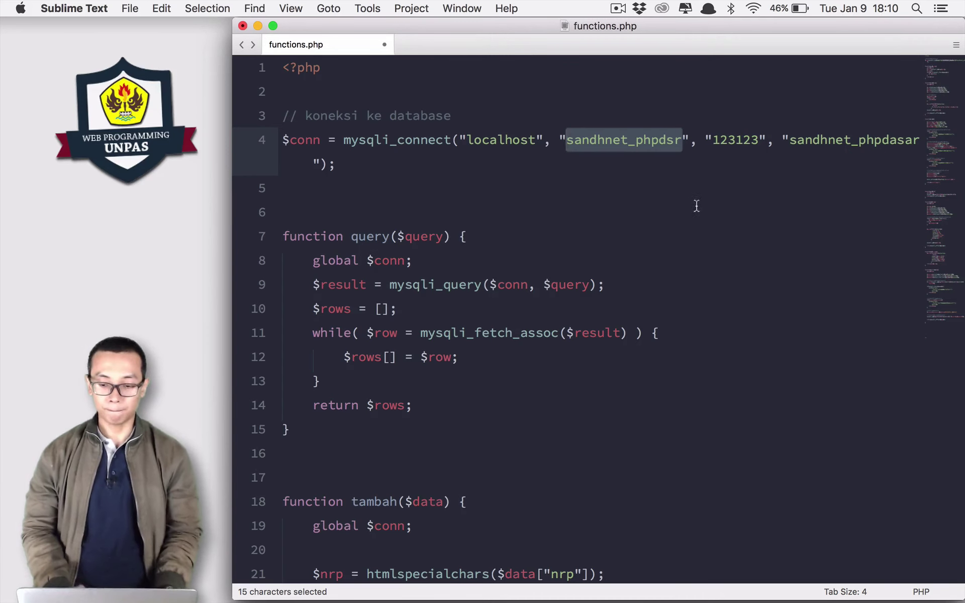
left_click(627, 196)
key("super+s")
key("super+Tab")
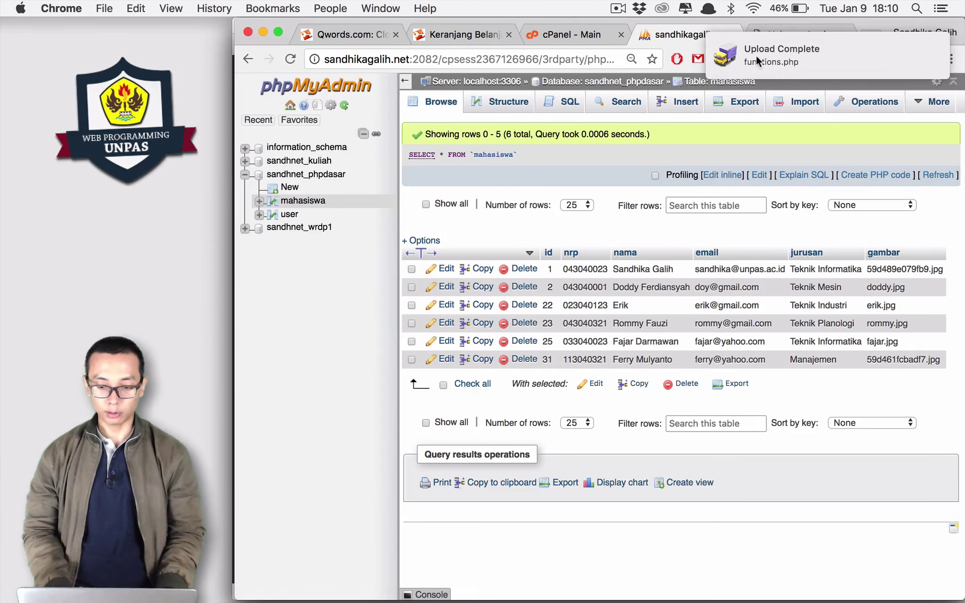
Reload the live login page, sign in to reach Daftar Mahasiswa, then return to cPanel.
left_click(769, 34)
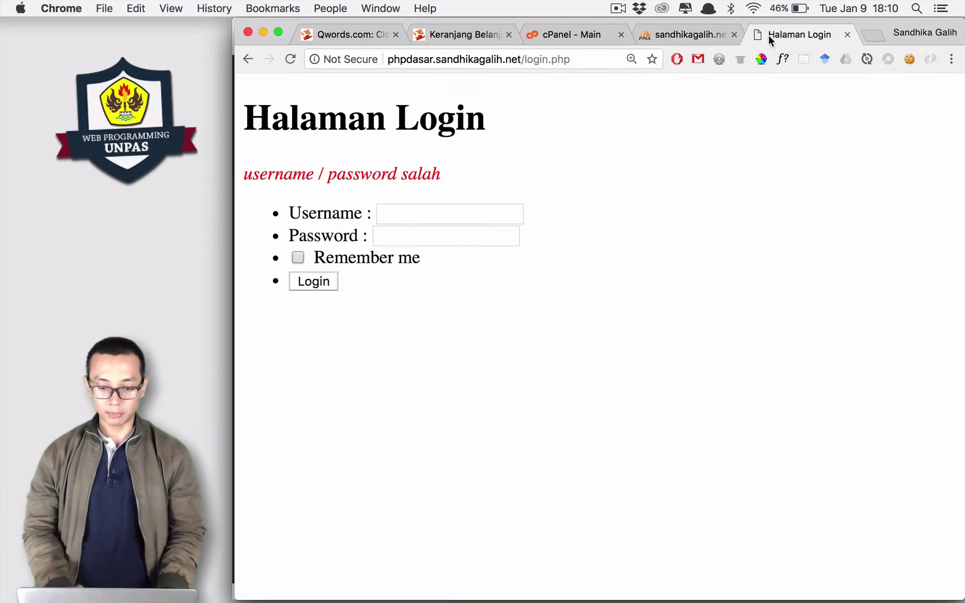
left_click(580, 53)
left_click(580, 52)
key("Return")
left_click(450, 174)
type("admin")
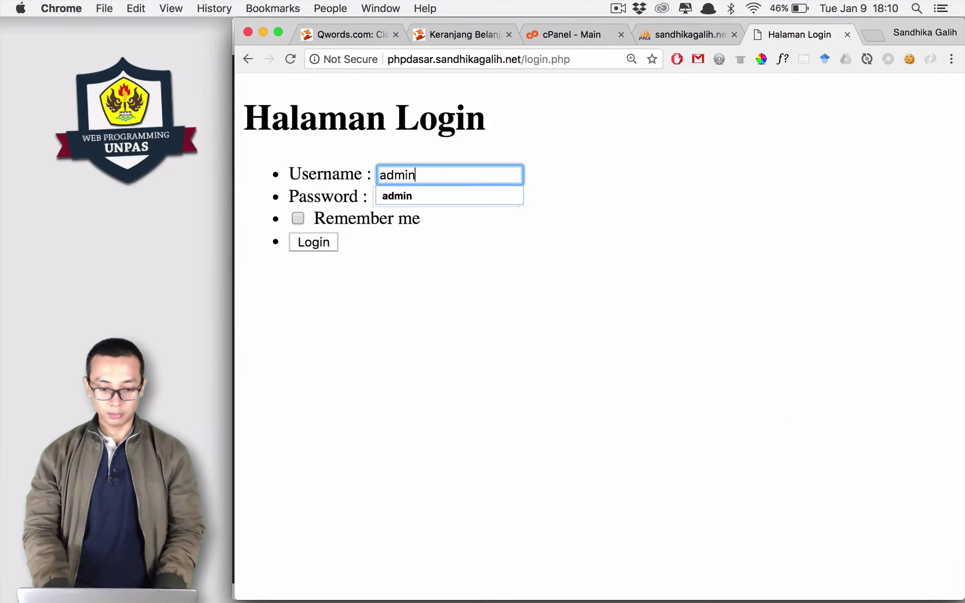
key("Tab")
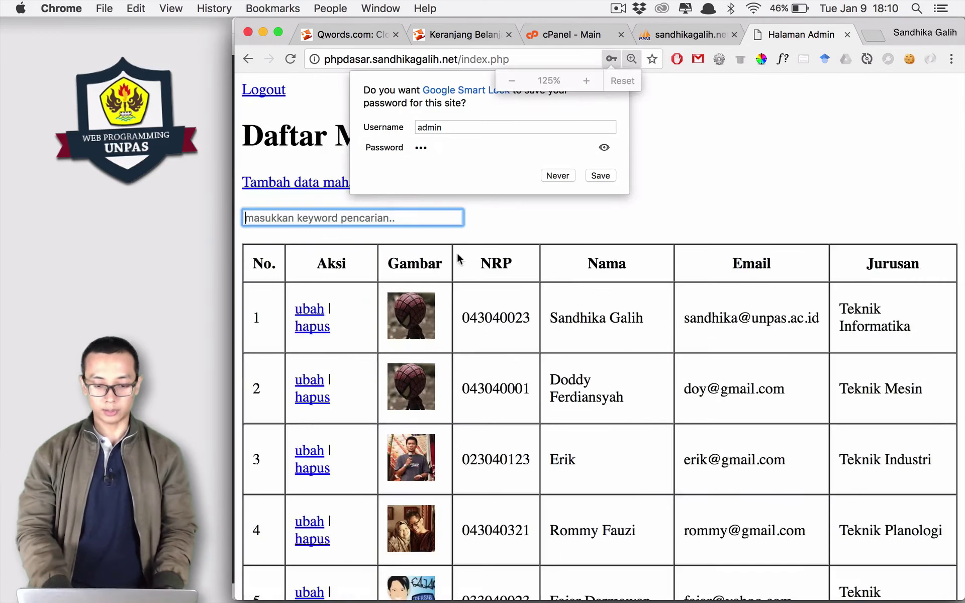
key("super+minus")
key("Escape")
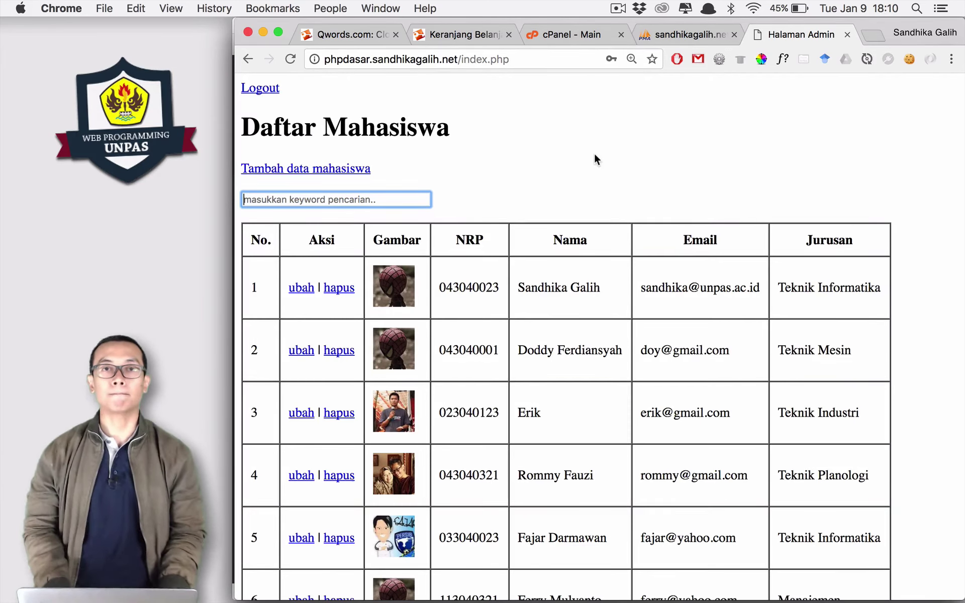
key("super+3")
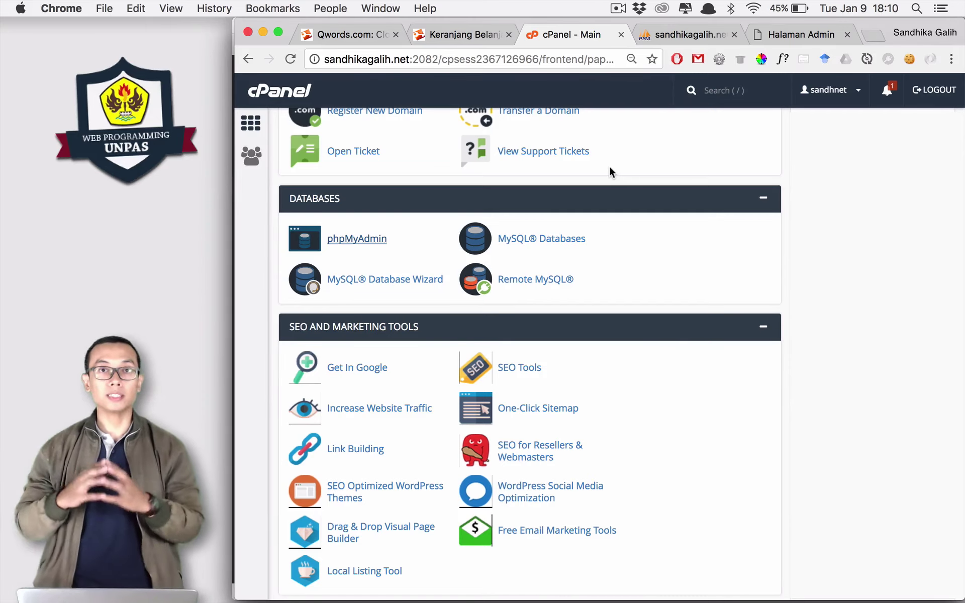